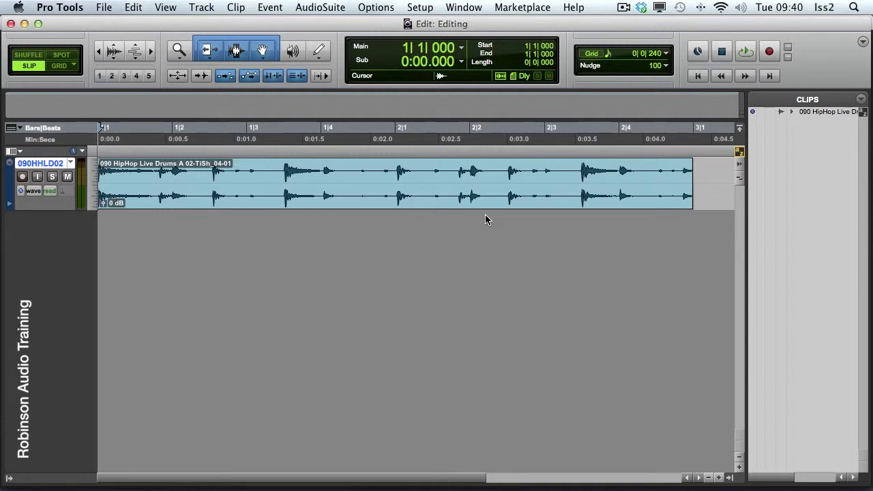
Play the drum loop twice to listen to it
key("space")
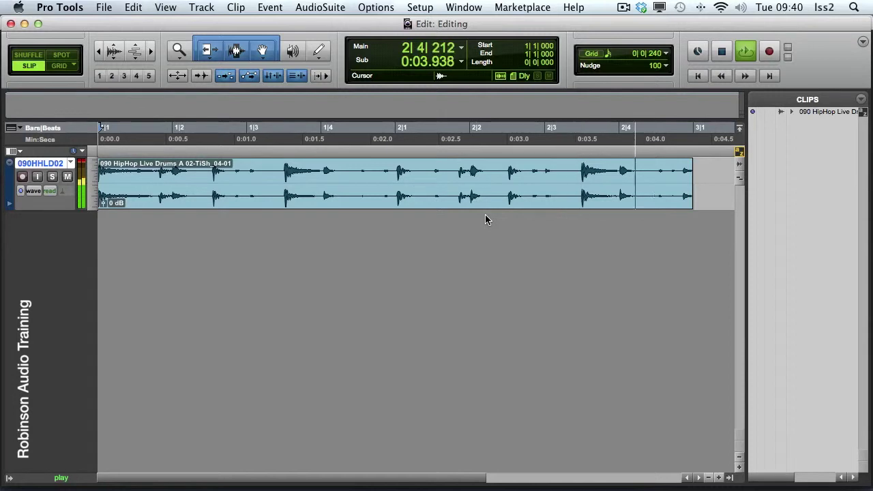
key("space")
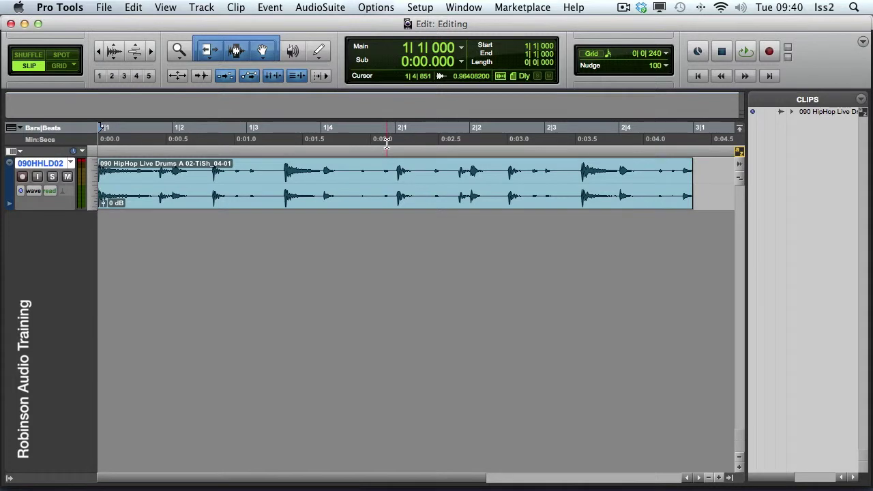
key("space")
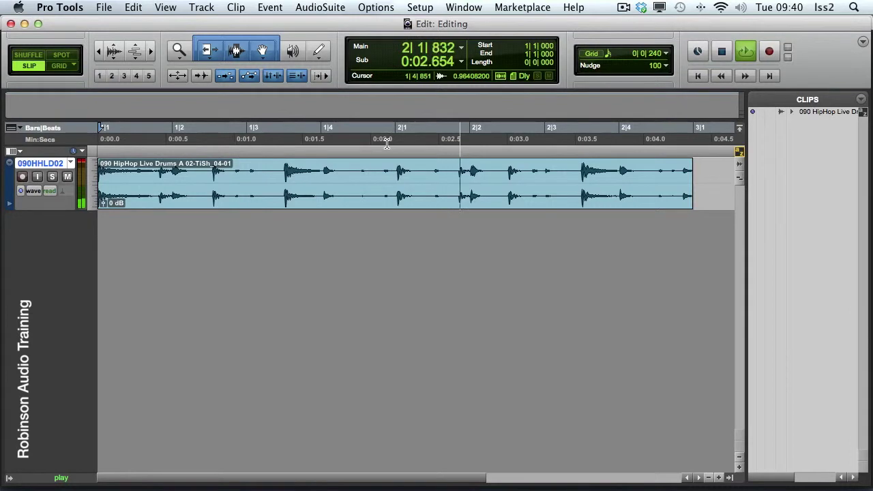
key("space")
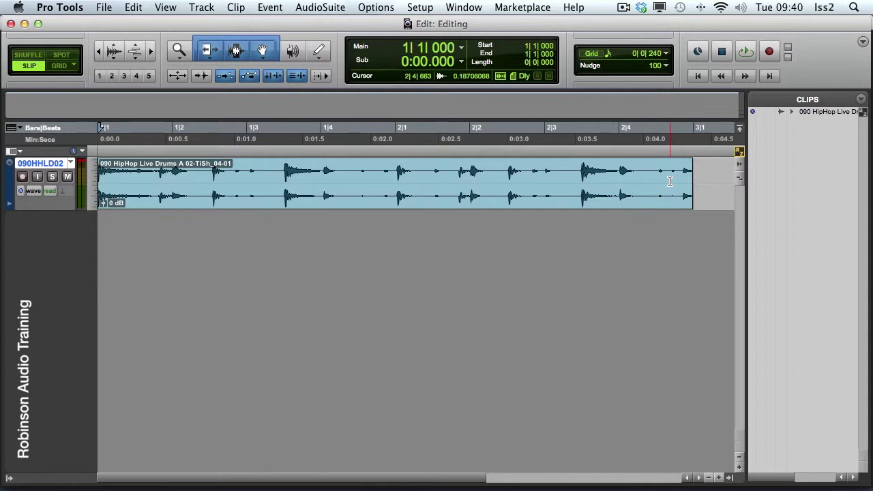
Select just the kick hit at the start of bar 2 and audition it
left_click(391, 171)
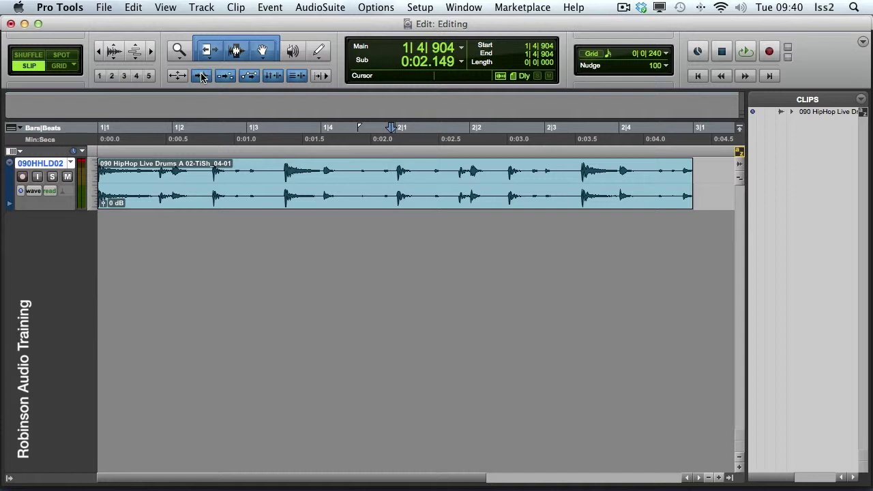
key("Tab")
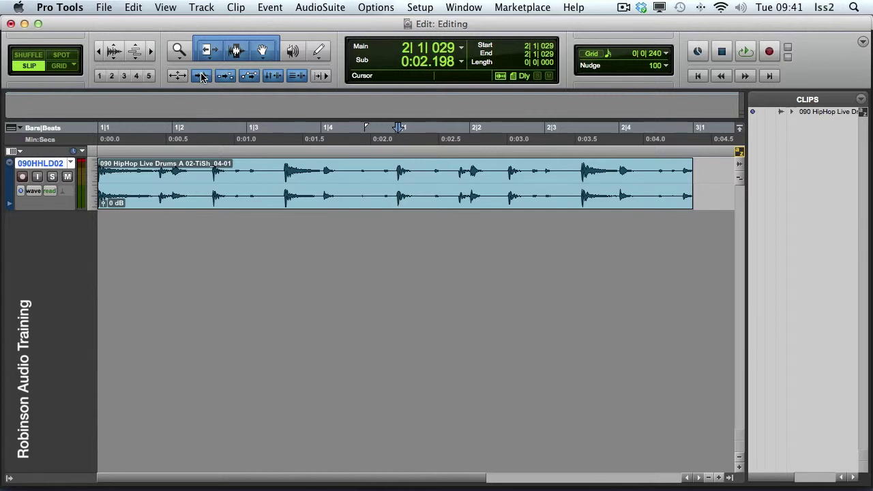
key("shift")
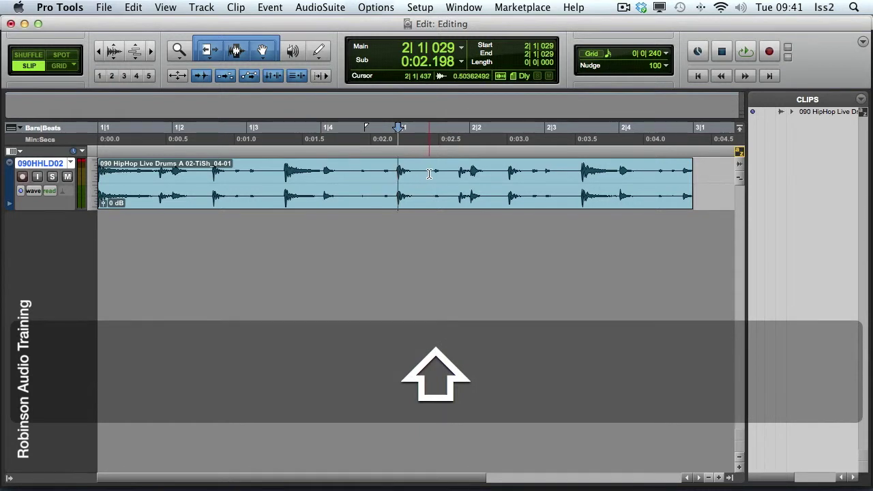
left_click(429, 174, "shift")
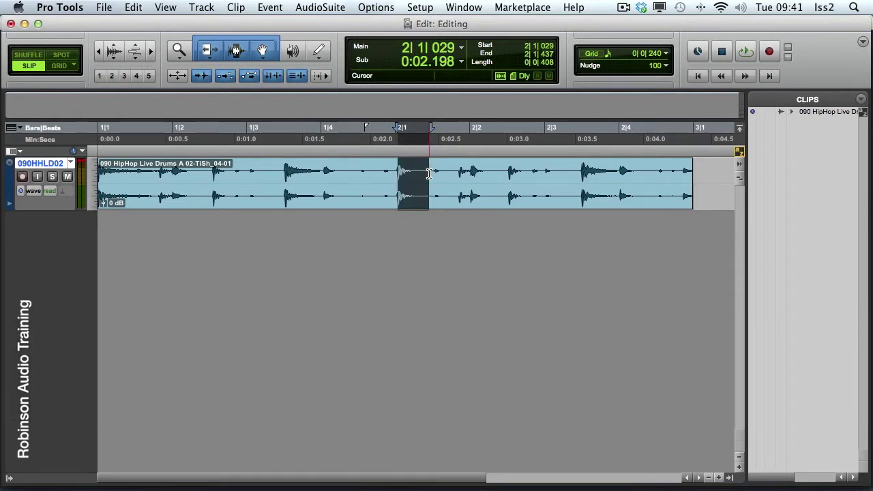
key("space")
left_click_drag(429, 174, 417, 174)
key("space")
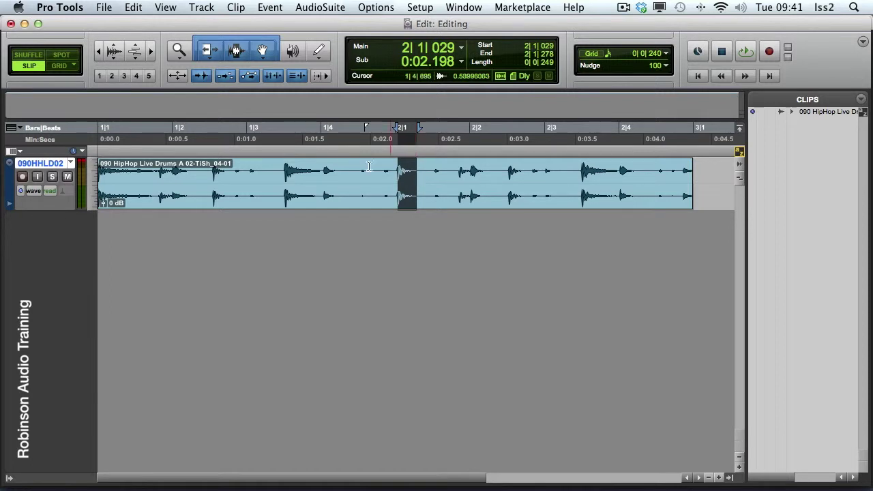
Capture the selected kick hit as a new clip named Kick
left_click(236, 7)
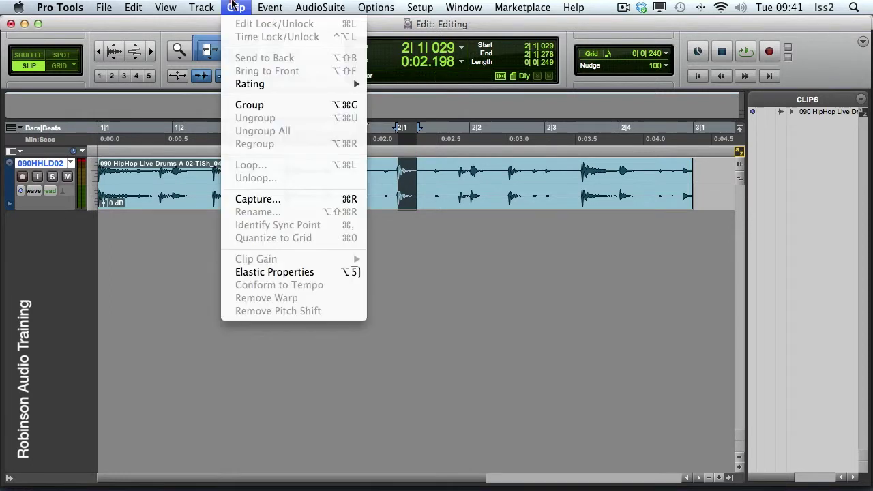
left_click(341, 201)
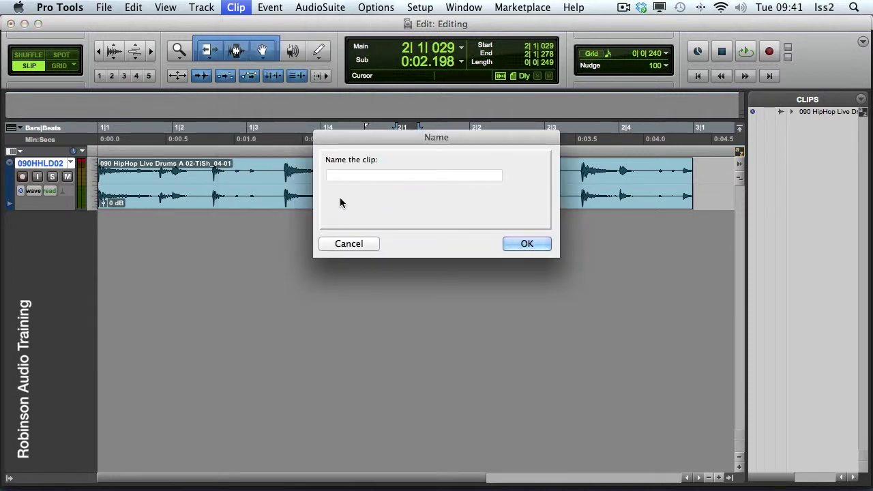
type("Kick")
key("Return")
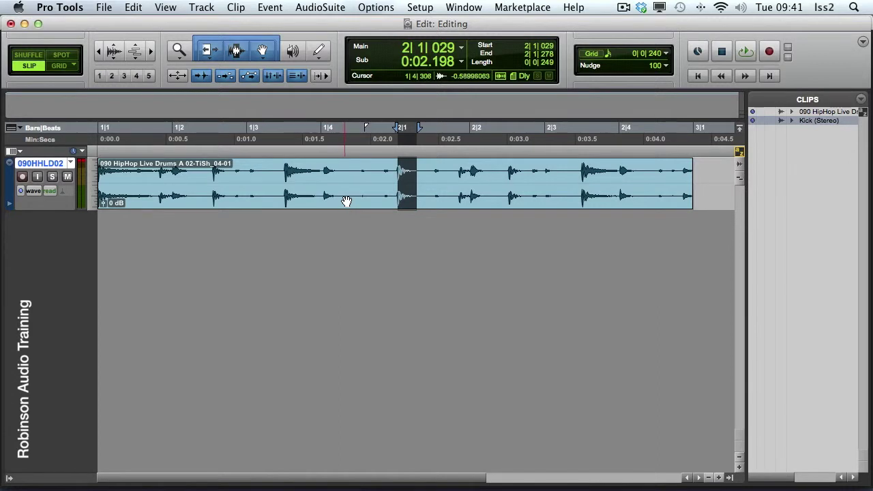
Select the snare hit at 2|2 and capture it as a clip named Snare
left_click(382, 173)
key("space")
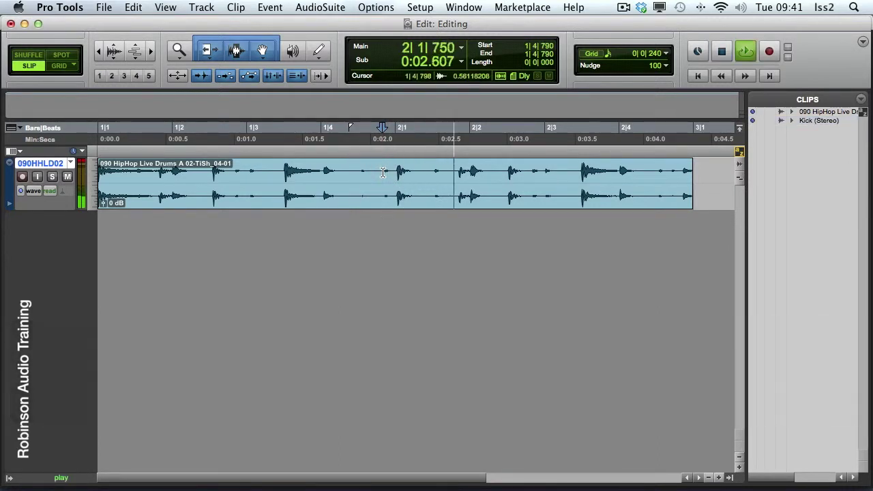
key("space")
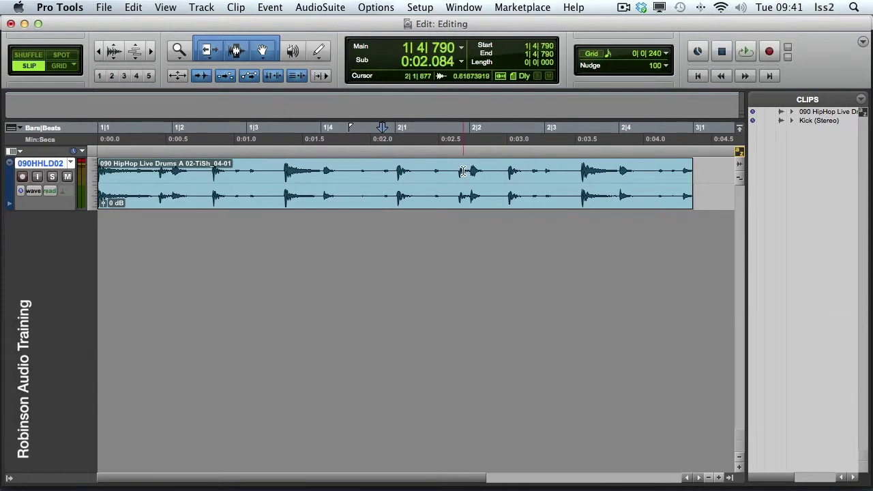
left_click(463, 172)
key("Tab")
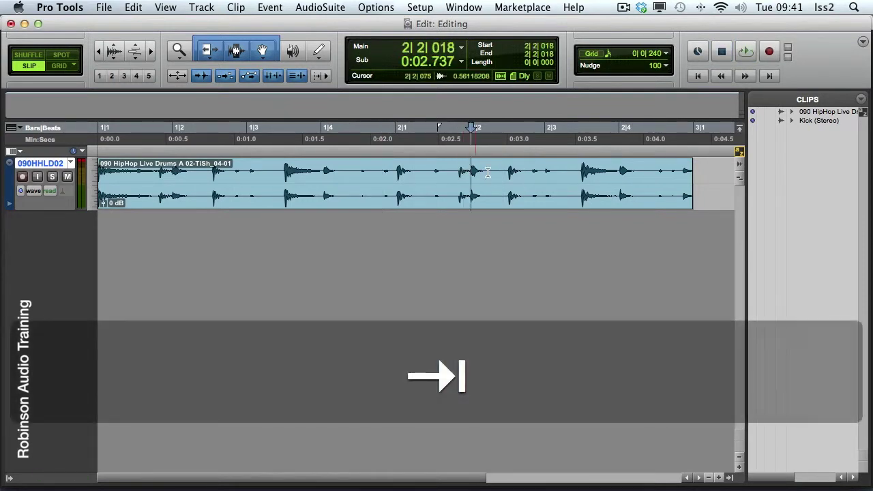
key("shift+Tab")
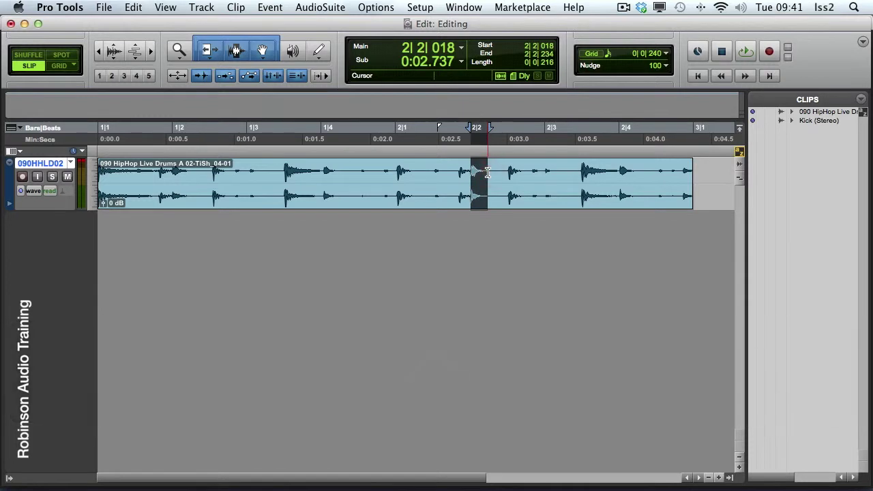
key("space")
key("super+r")
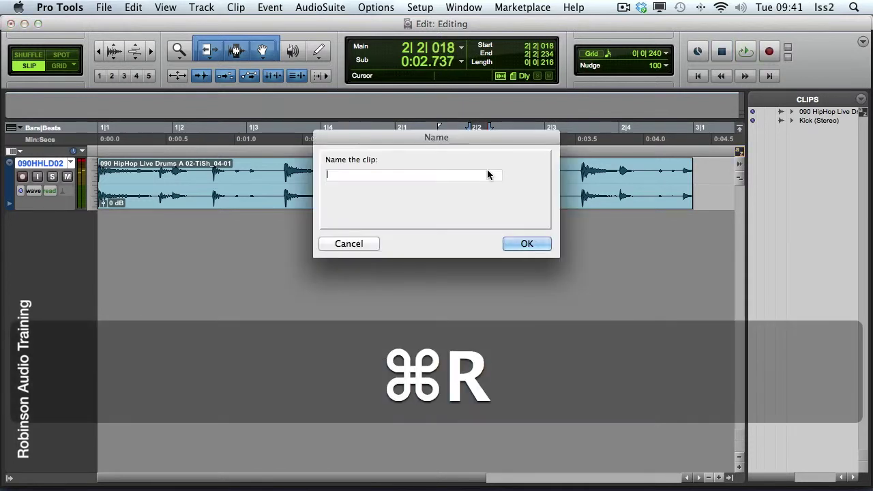
type("Snare")
key("Return")
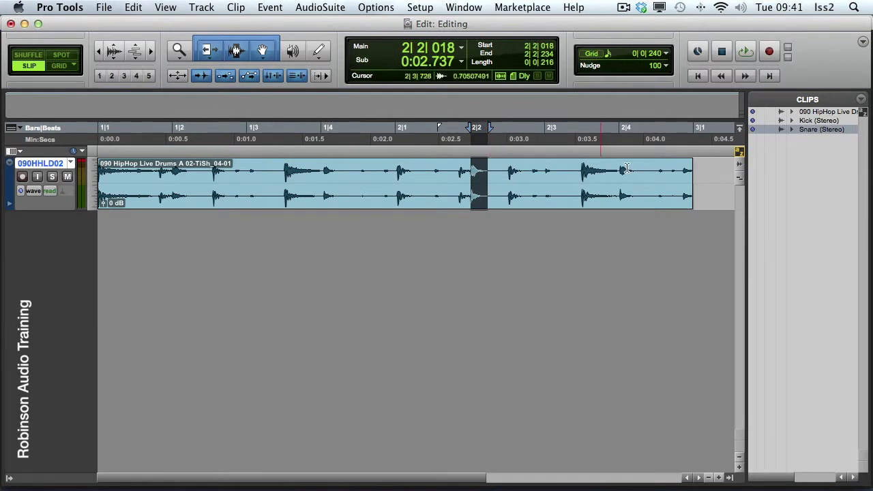
Extend the loop clip's end to 3|1|328 and capture the 2|4|844 hit as Snare2
left_click(680, 171)
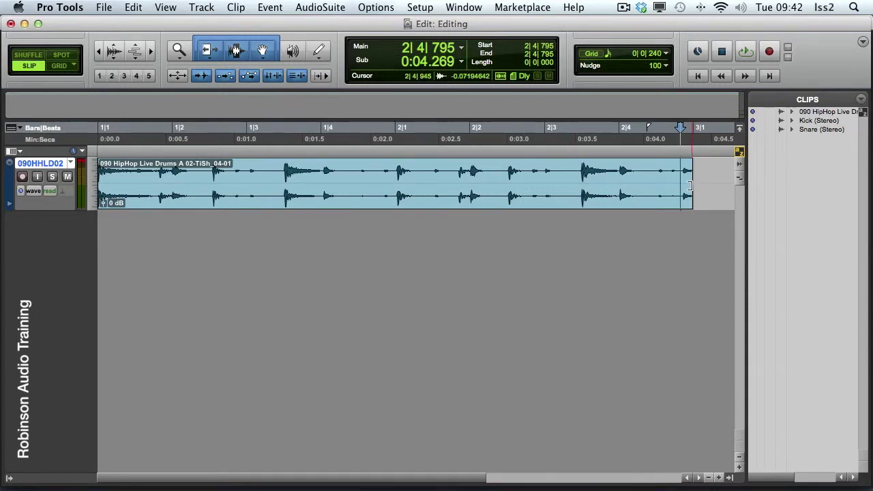
left_click_drag(691, 185, 718, 184)
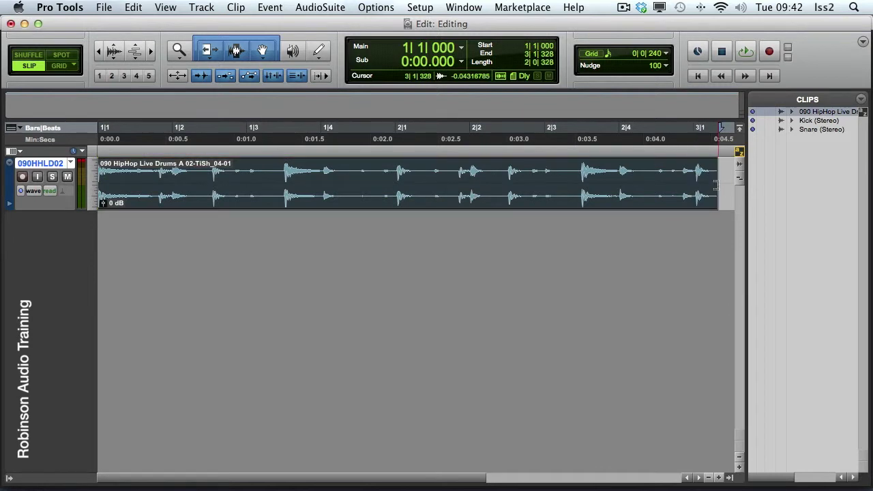
left_click(677, 173)
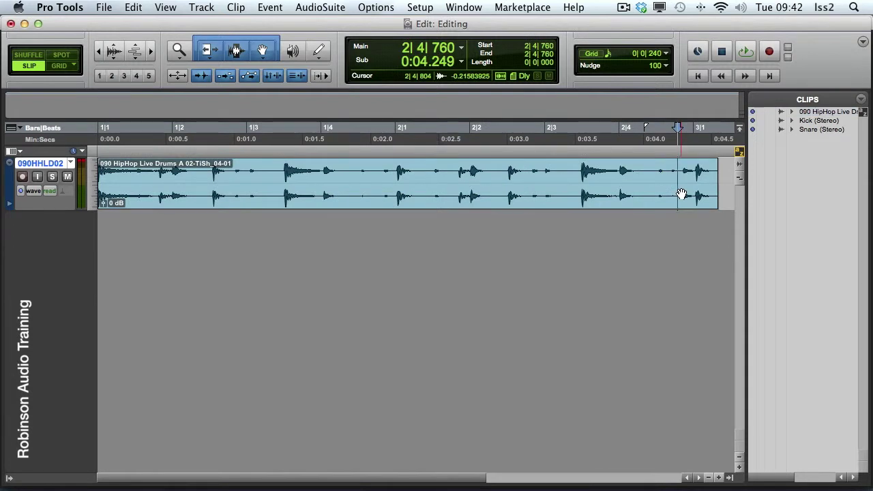
key("Tab")
key("shift+Tab")
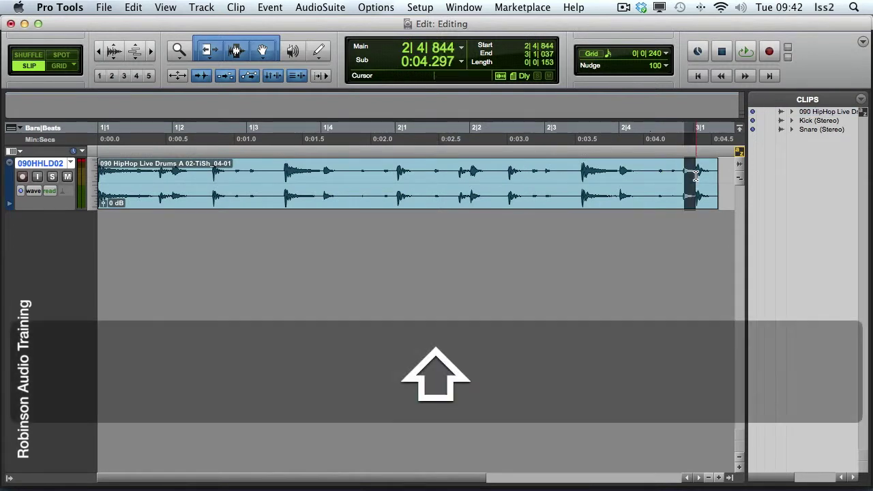
key("space")
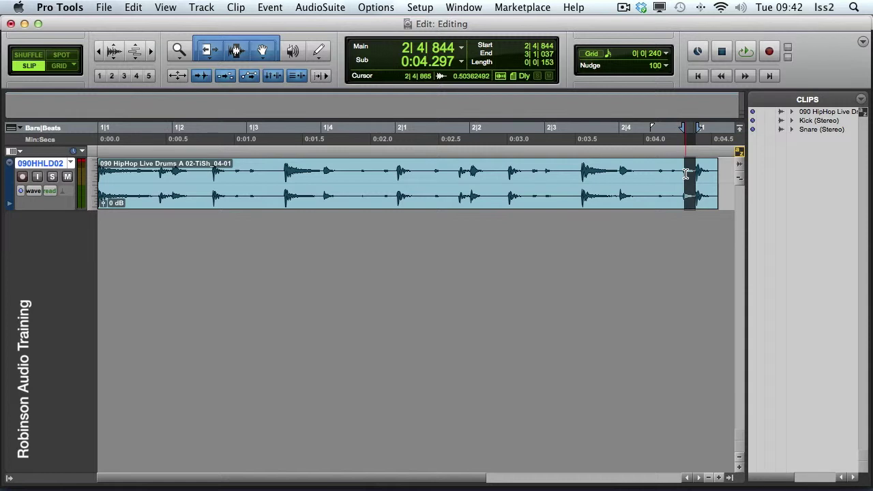
key("super+r")
type("Snare2")
key("Return")
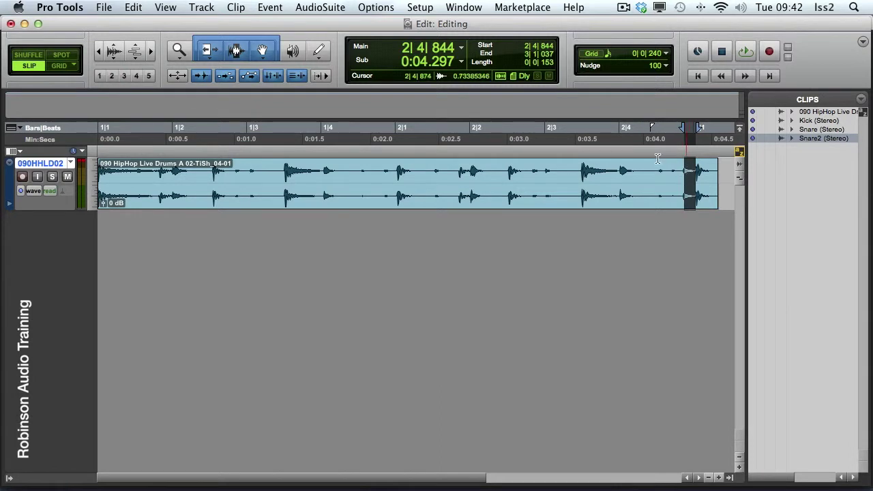
Capture the hi-hat hit at 2|2|817 as a new clip named ClHat1
left_click(528, 173)
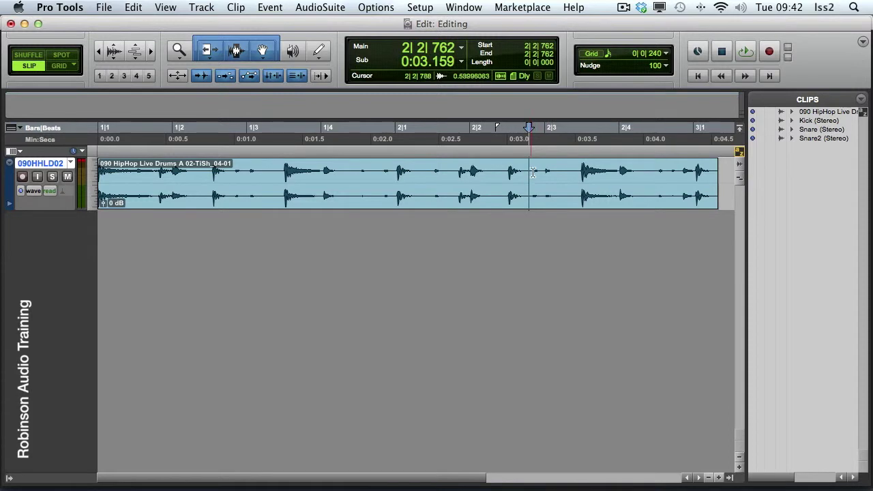
key("Tab")
key("shift+Tab")
key("space")
key("super+r")
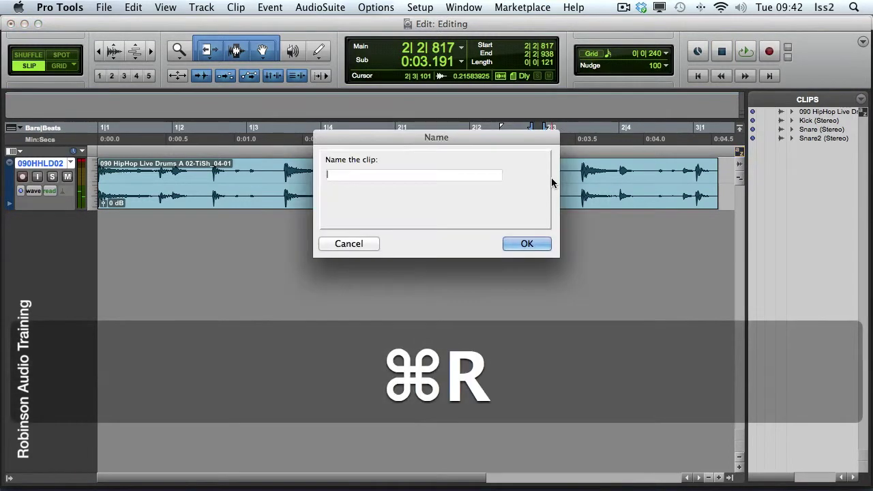
type("ClHat1")
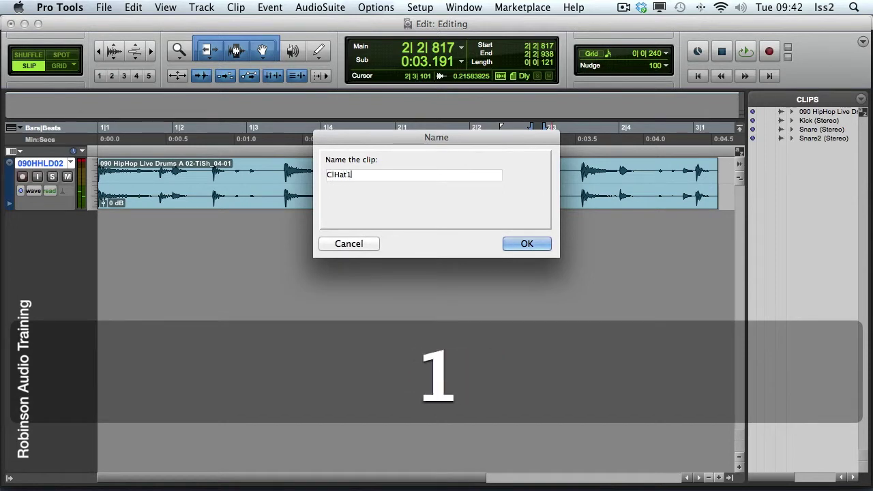
key("Return")
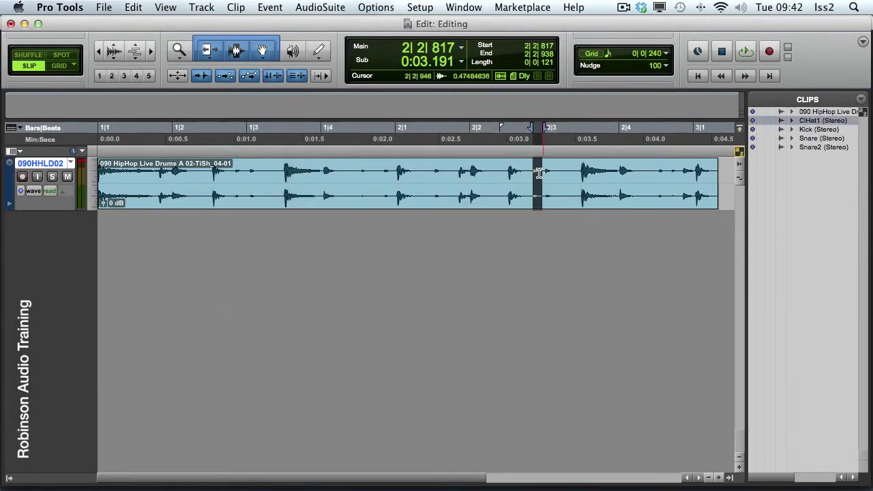
Select the next hi-hat hit up to 2|3|215 and capture it as ClHat2
key("Tab")
key("Tab")
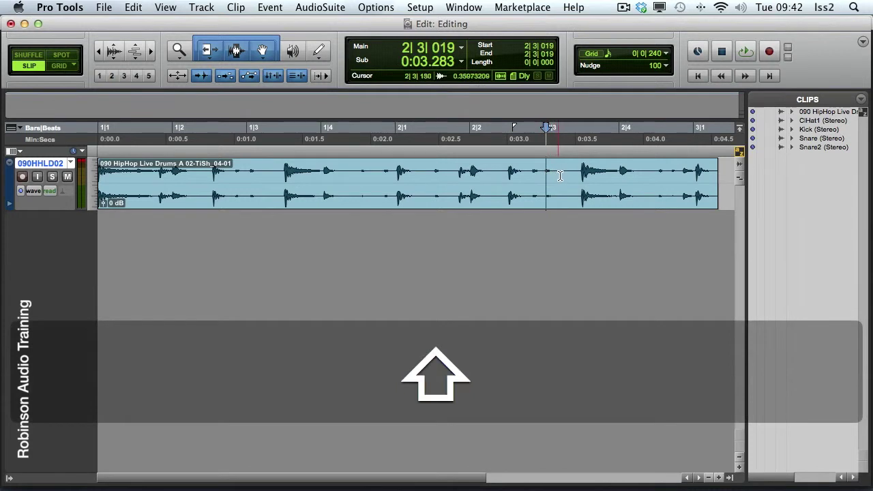
left_click(561, 175, "shift")
key("space")
key("super+r")
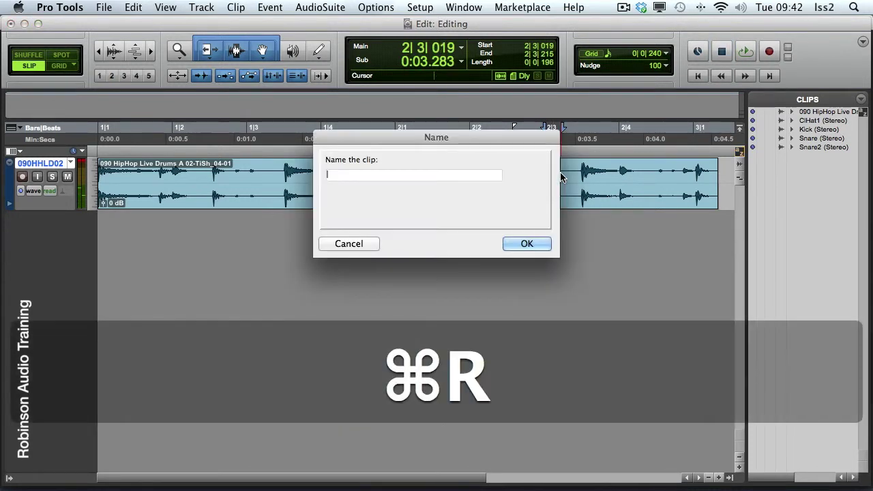
type("ClHats")
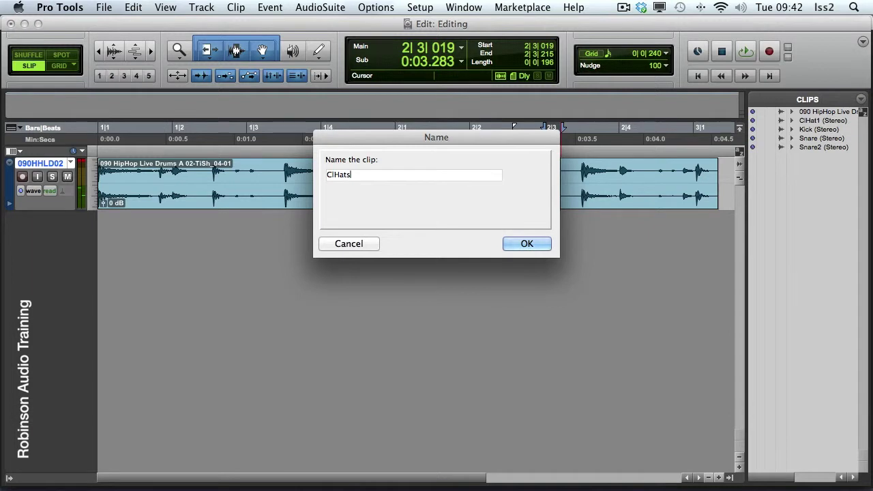
key("BackSpace")
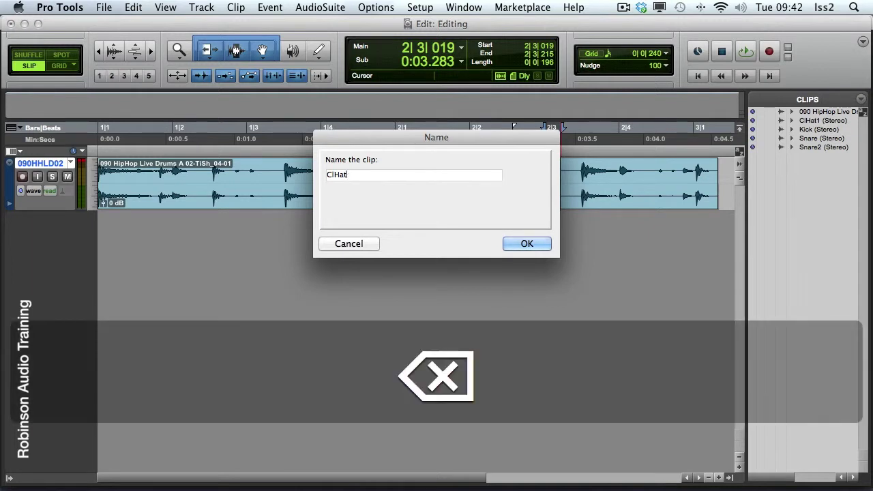
type("2")
key("Return")
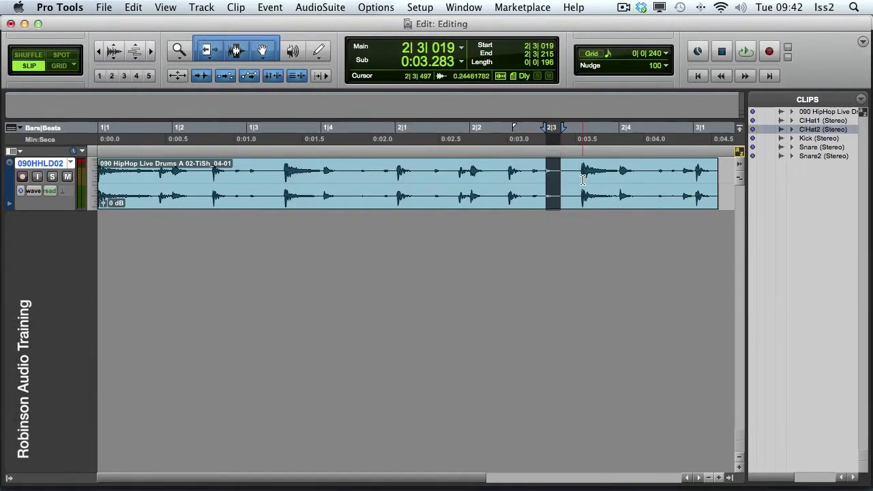
Capture the open hi-hat hit from 2|3|485 to 2|4|024 as a clip named OpHat
left_click(579, 181)
key("Tab")
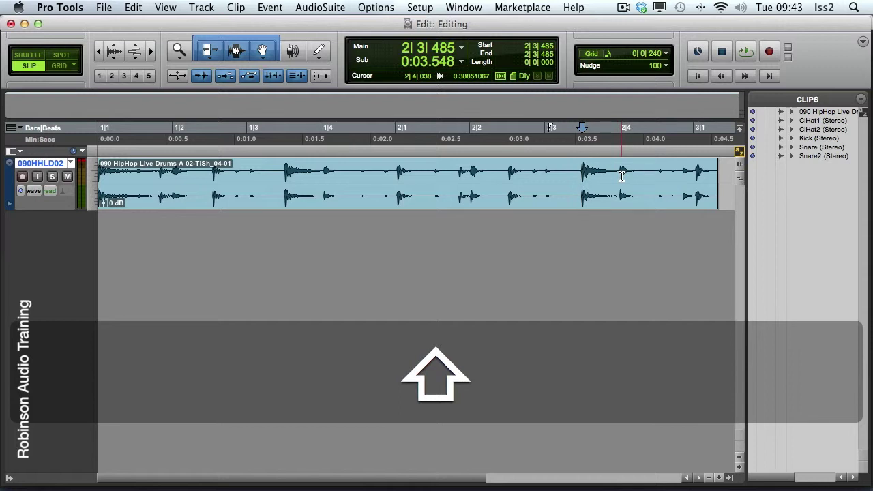
key("shift+Tab")
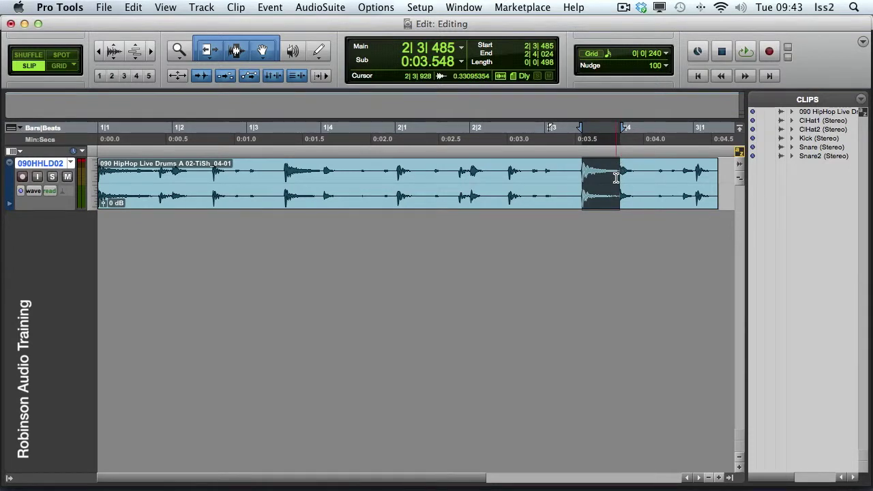
key("super+r")
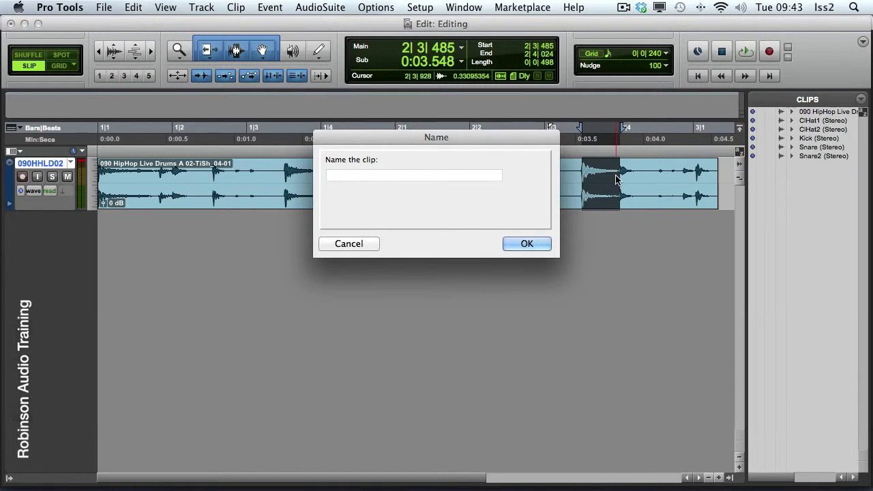
type("OpHat")
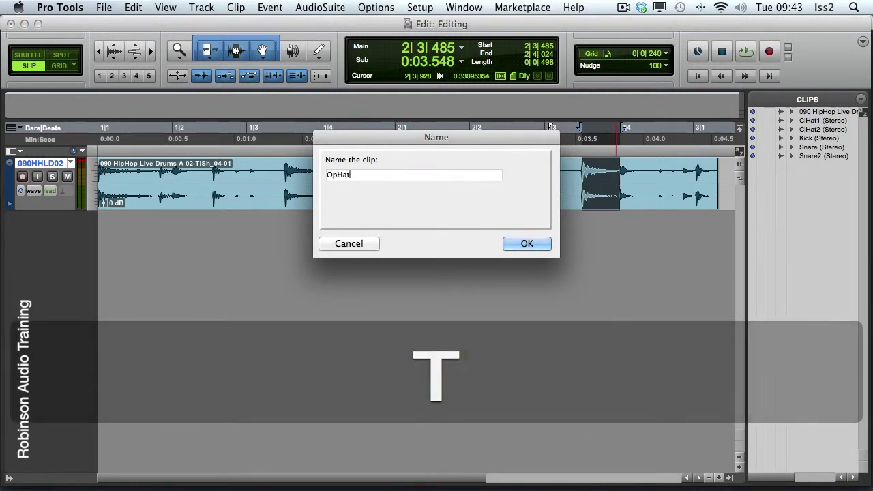
key("Return")
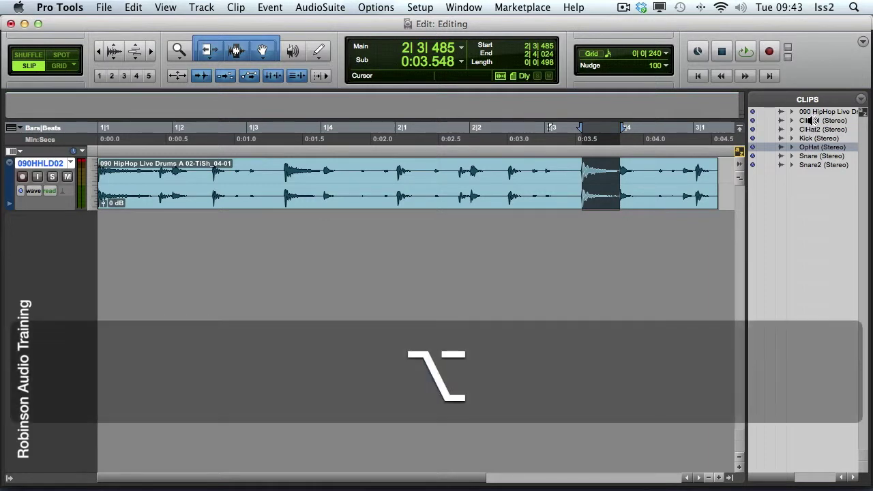
Audition the ClHat1, ClHat2, Kick, OpHat, Snare and Snare2 clips in the Clips list
left_click(812, 121, "alt")
left_click(810, 129, "alt")
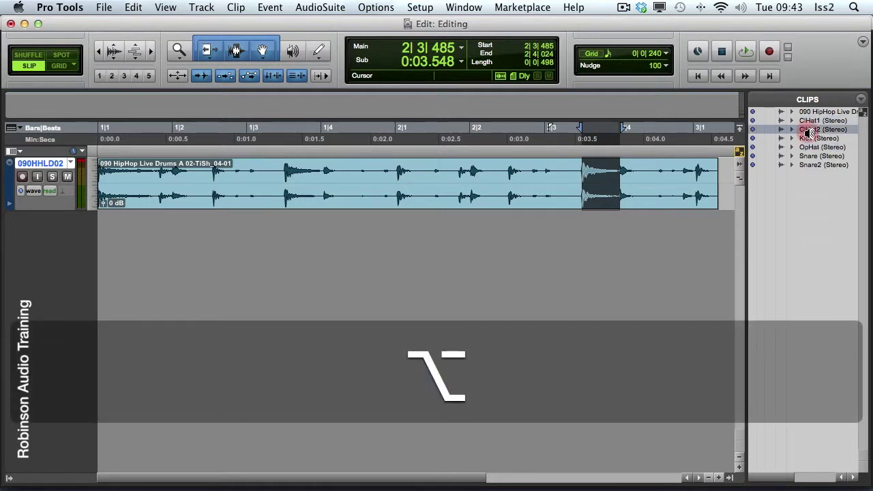
left_click(814, 139, "alt")
left_click(812, 147, "alt")
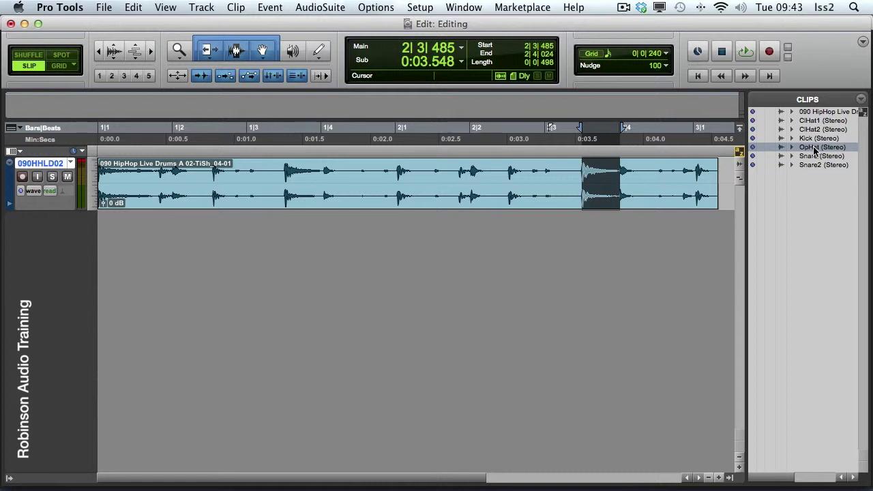
left_click(812, 156, "alt")
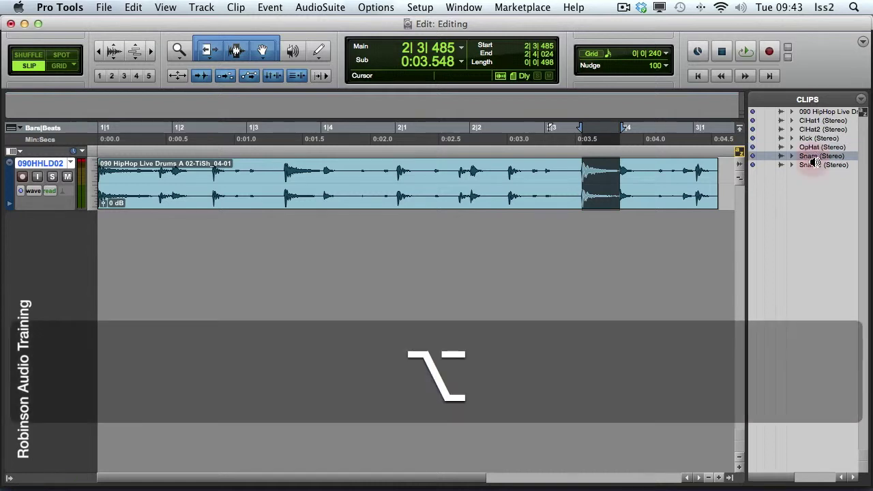
left_click(812, 165, "alt")
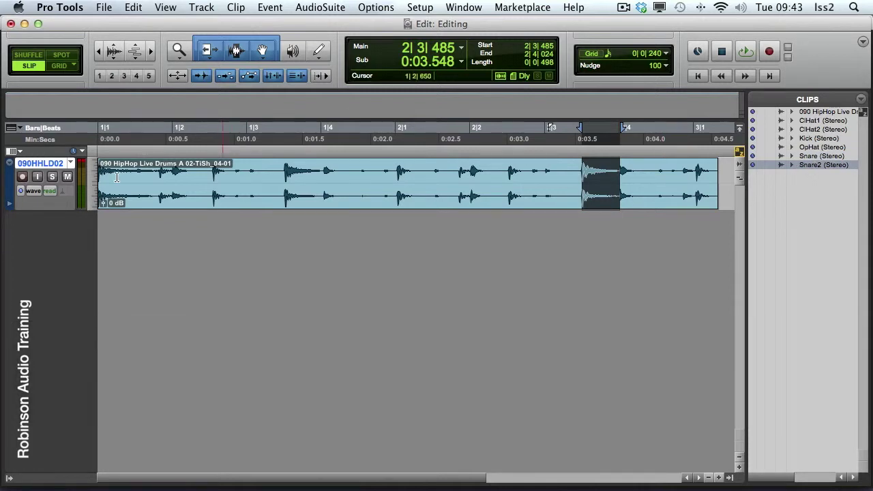
Hide the 090HHLD02 drum loop track and make it inactive
right_click(42, 165)
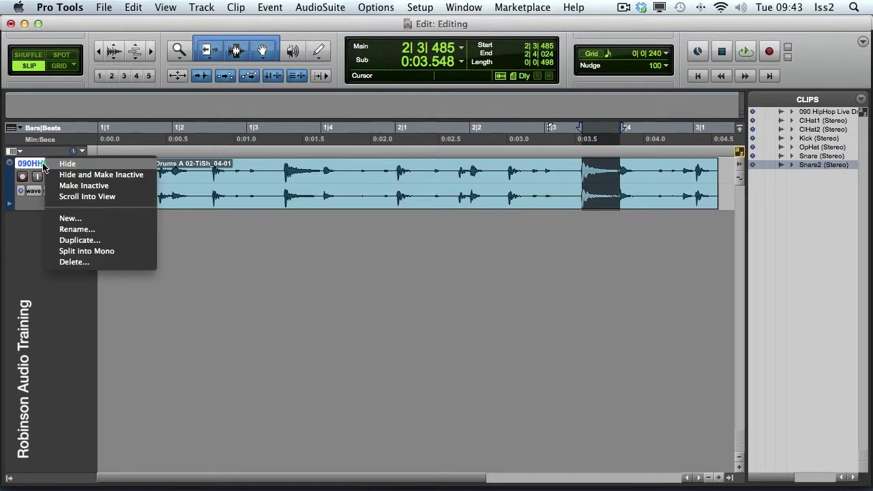
left_click(76, 176)
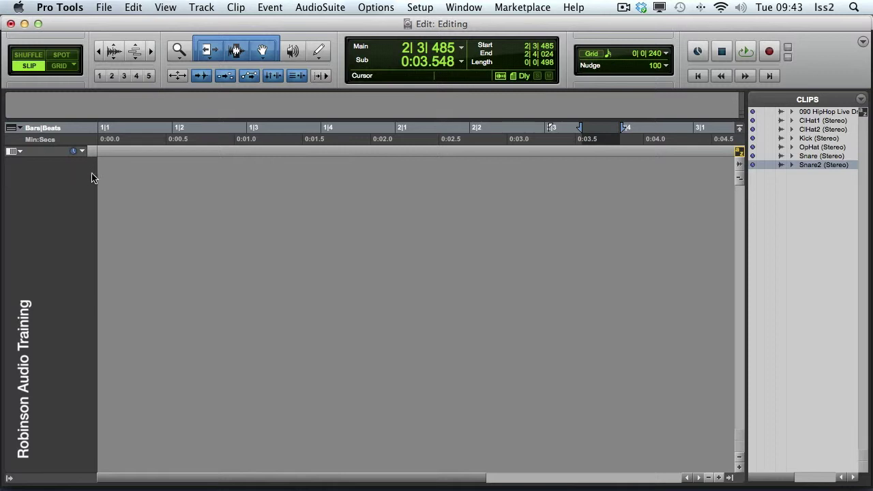
Set the session tempo to 142 BPM in the Transport window
left_click(463, 7)
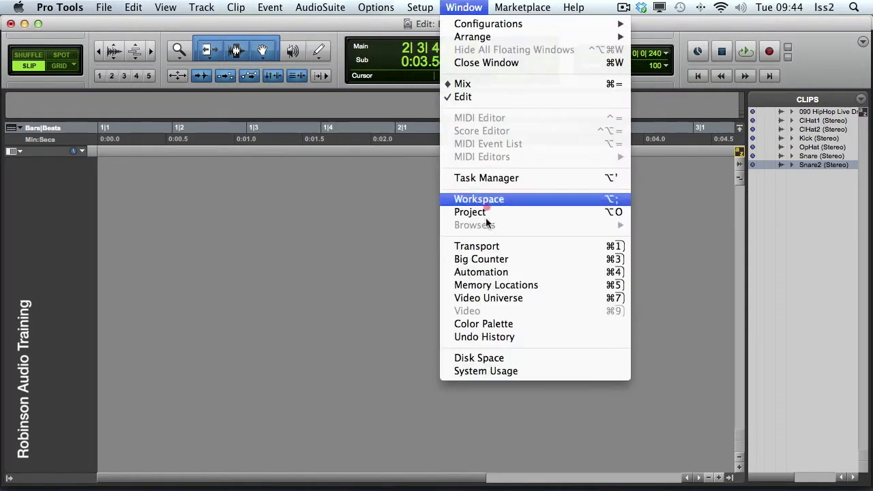
left_click(483, 247)
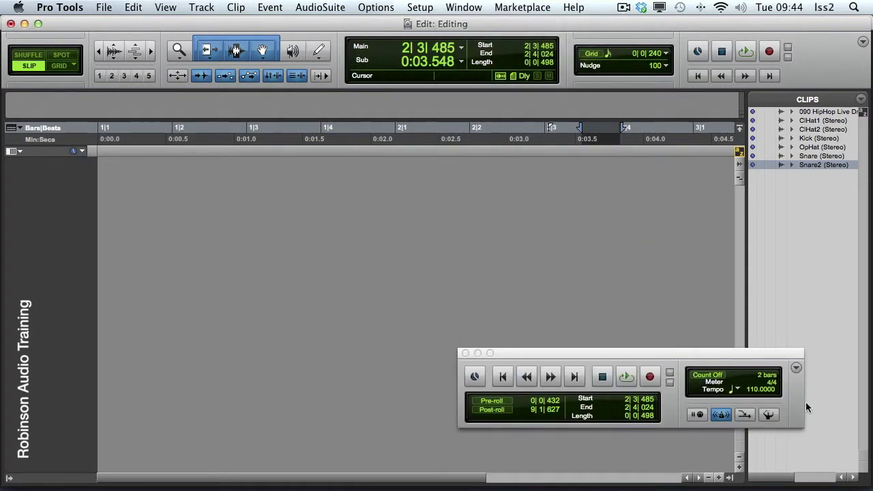
left_click(753, 390)
type("142")
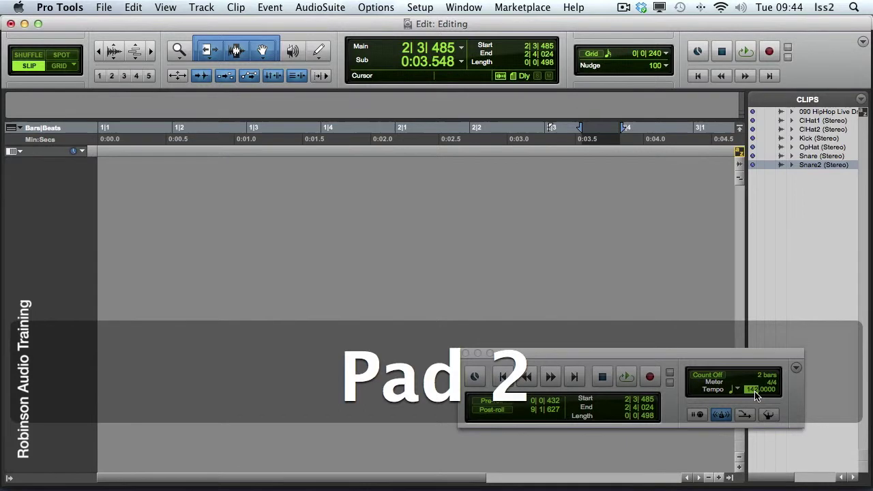
key("Return")
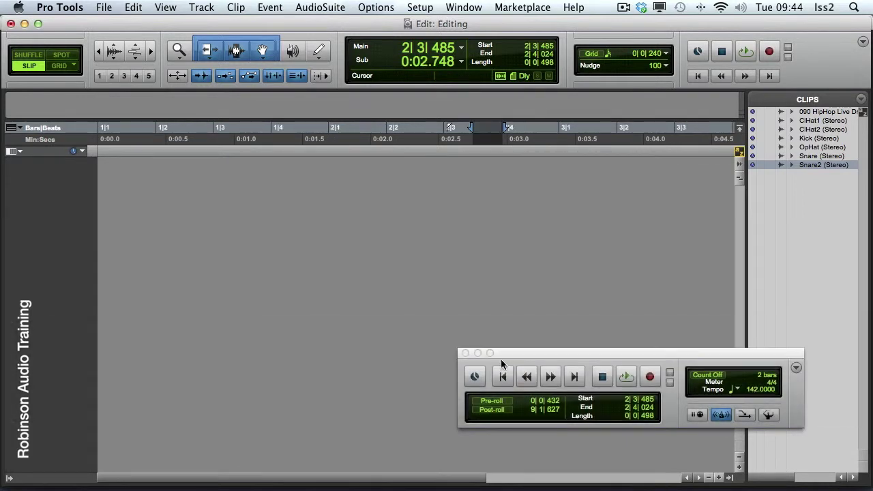
Close the Transport window and switch to Grid mode with a 1/16-note grid
left_click(466, 352)
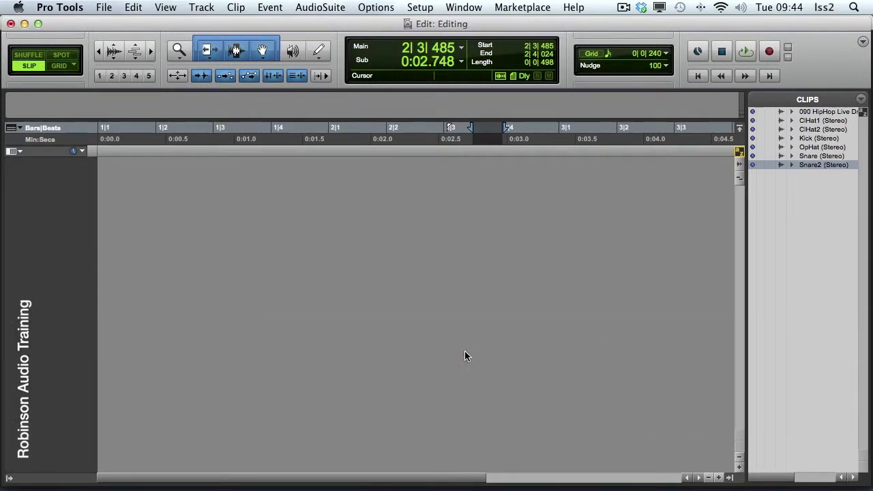
left_click(60, 66)
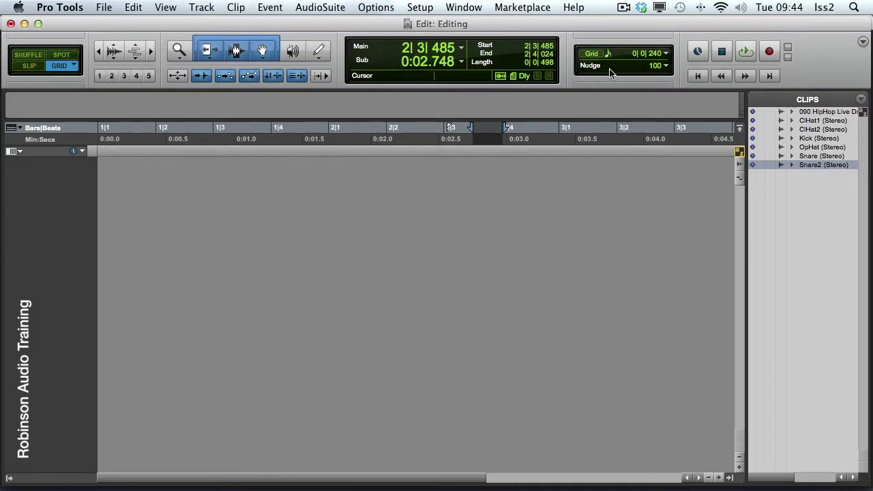
left_click(656, 58)
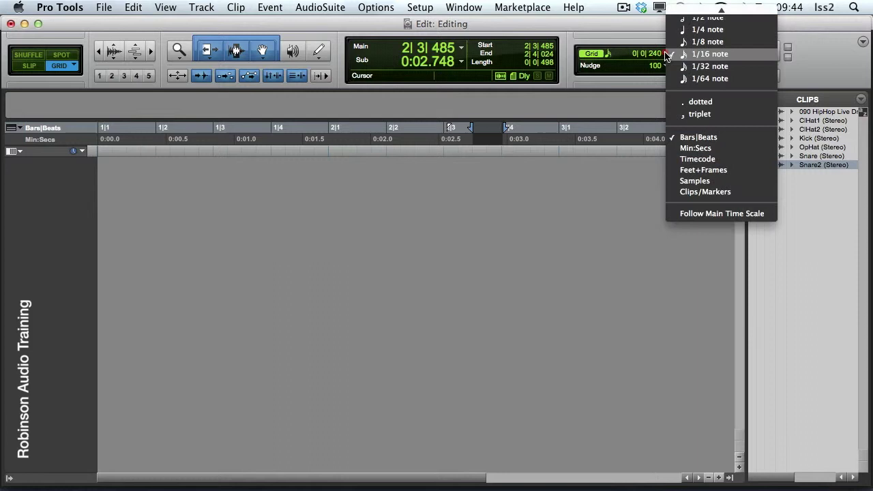
left_click(708, 54)
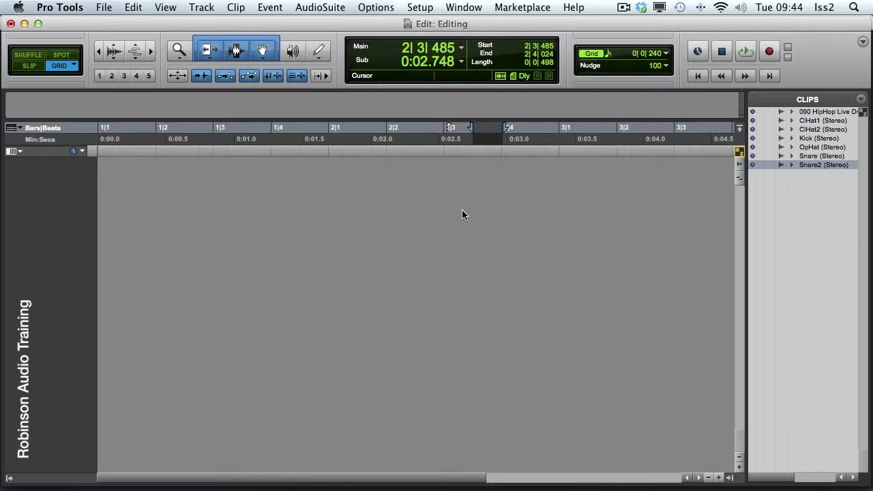
Place the Kick clip on a new Kick track at the start of bar 1
left_click(818, 138)
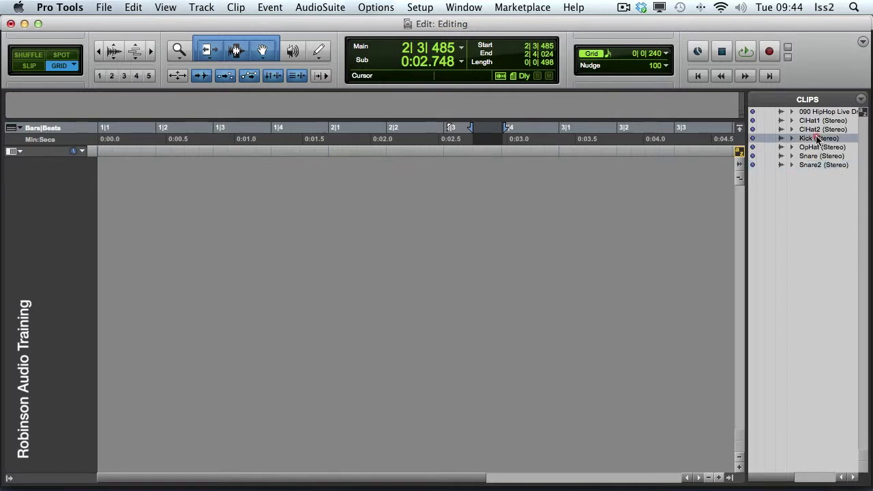
left_click_drag(818, 138, 449, 184)
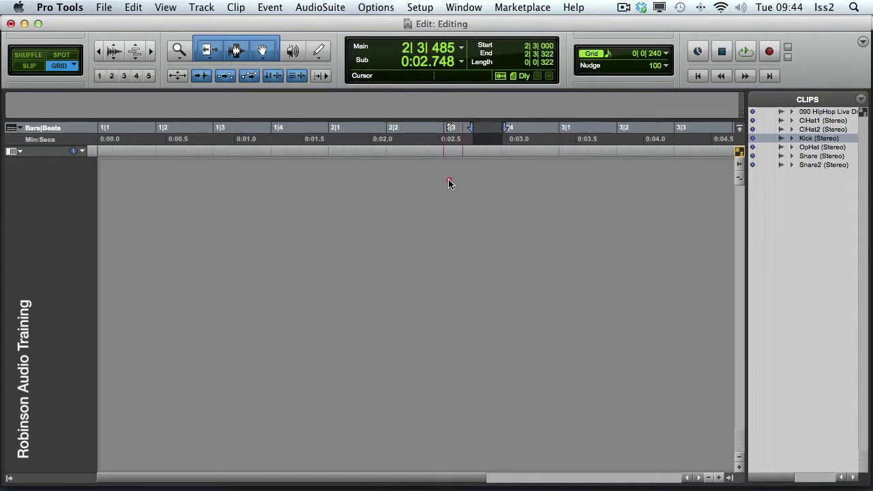
left_click_drag(448, 183, 449, 182)
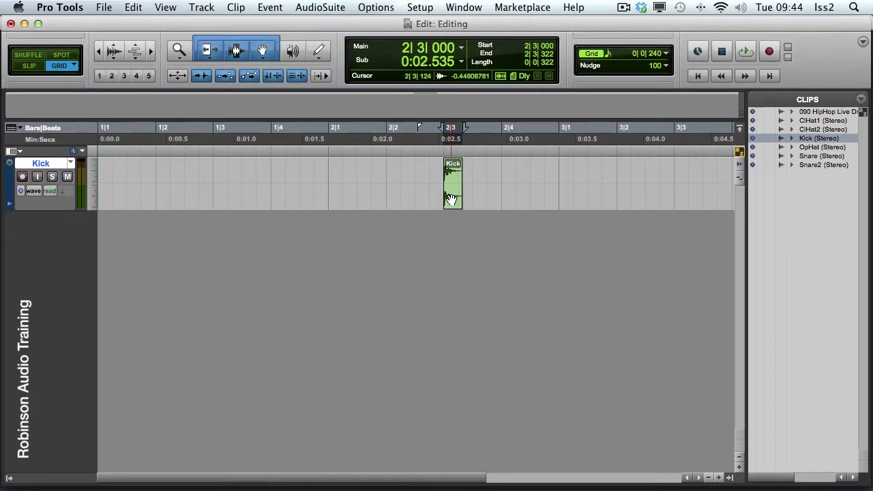
left_click_drag(452, 198, 87, 175)
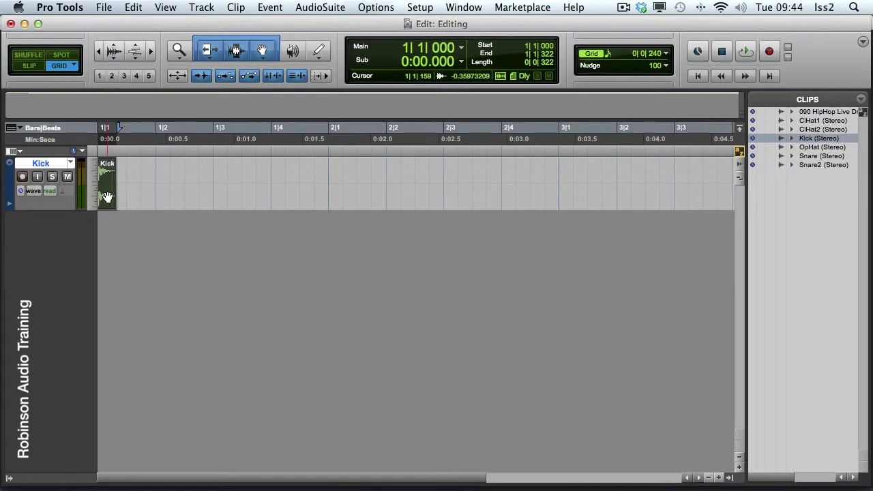
Copy the Kick hit to 1|2, a later beat, and 2|2|240
key("alt")
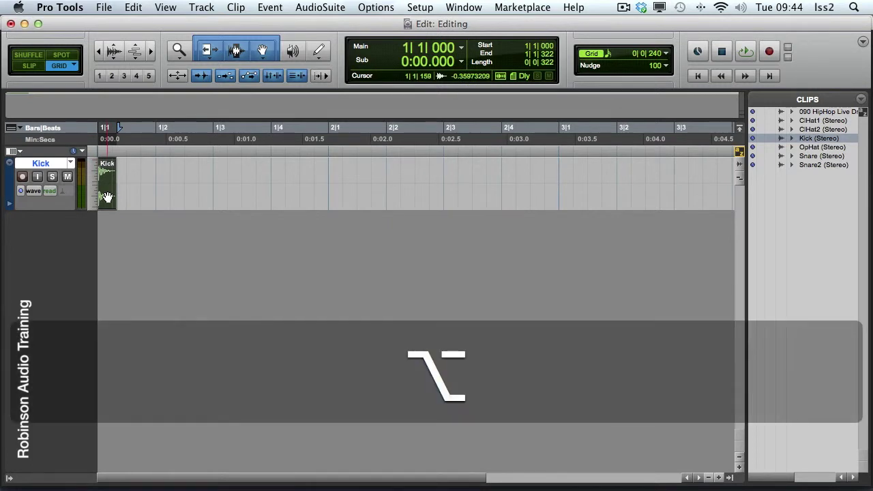
left_click_drag(107, 197, 178, 197)
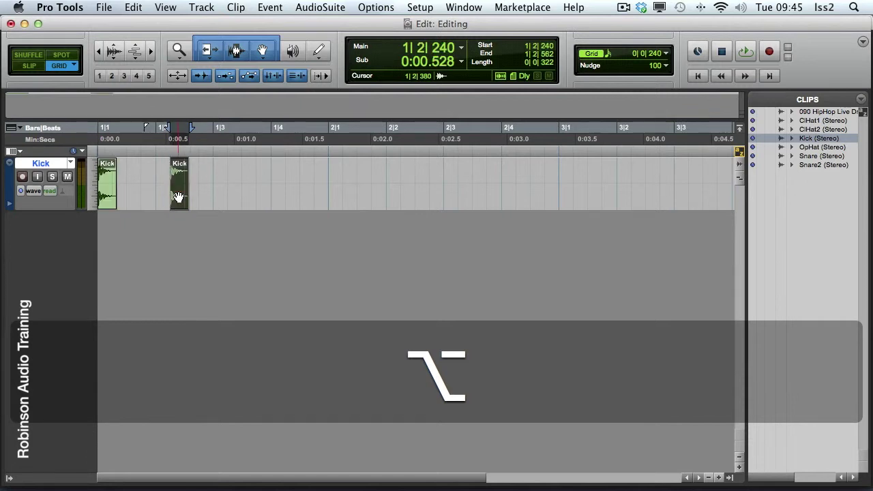
left_click_drag(177, 197, 336, 197)
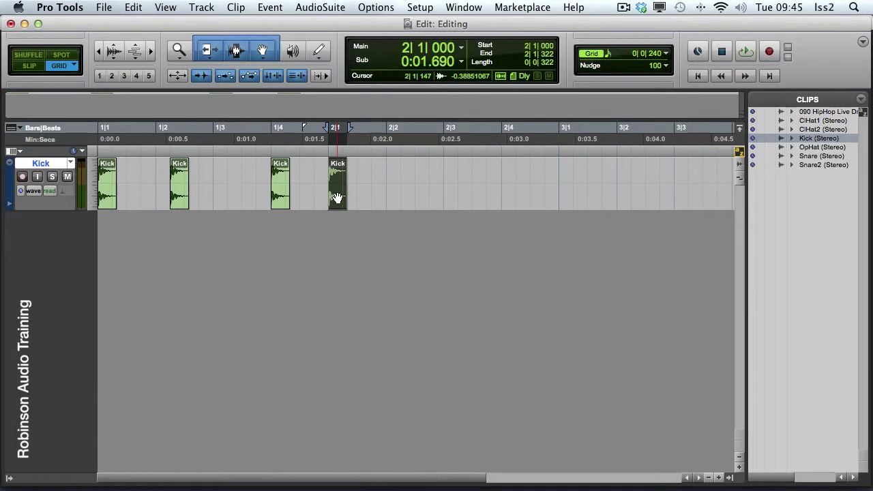
left_click_drag(337, 198, 408, 197)
scroll(407, 197, "up", 1)
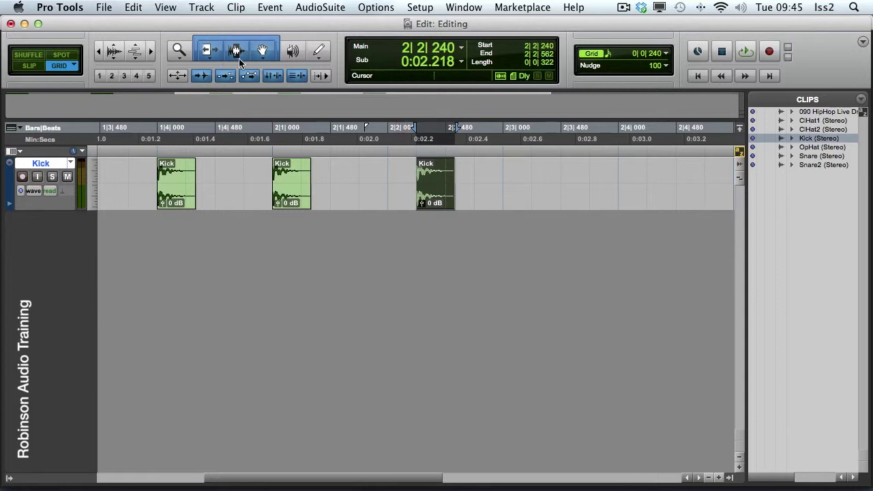
Add another Kick copy to the right of the last hit near bar 2 beat 4
left_click(112, 76)
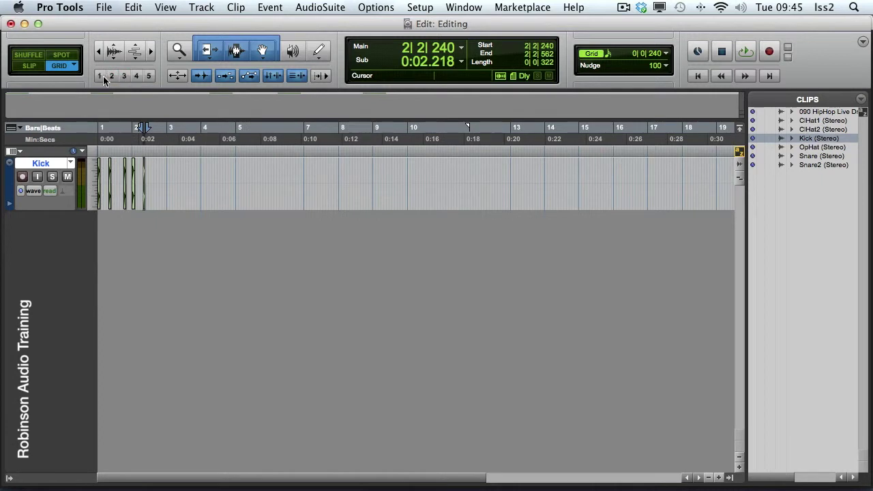
left_click(100, 75)
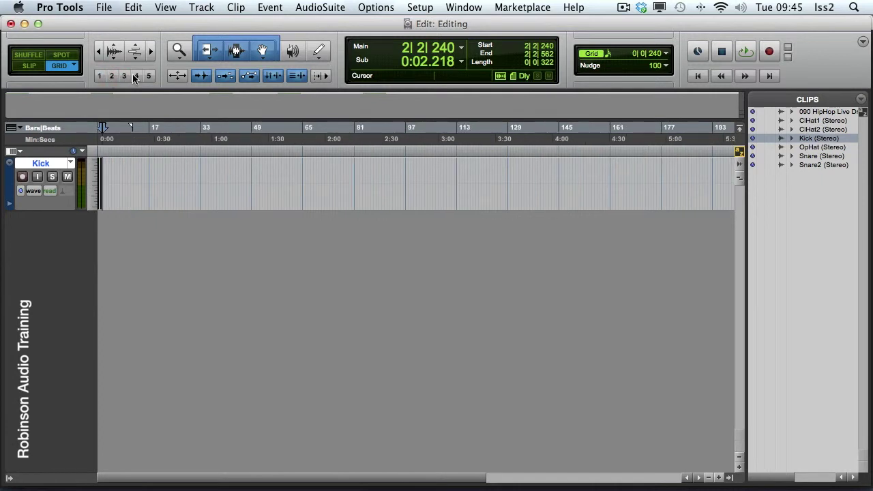
left_click(135, 76)
left_click(127, 76)
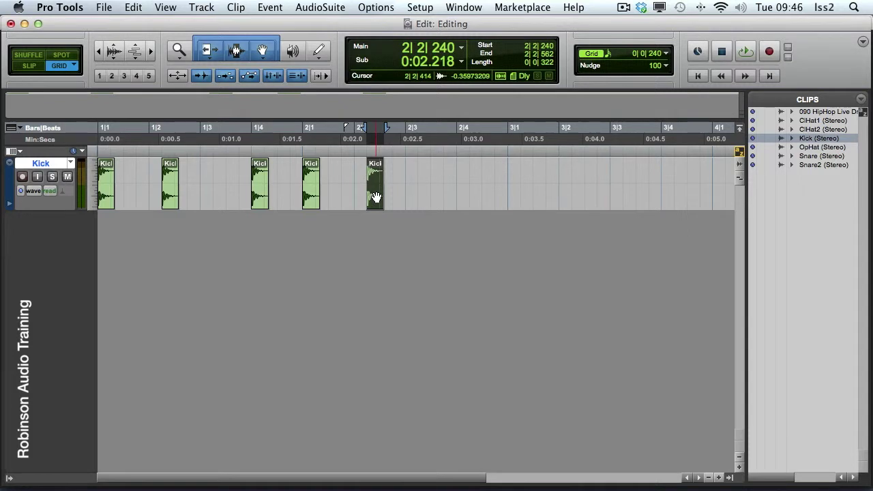
left_click_drag(375, 198, 491, 195)
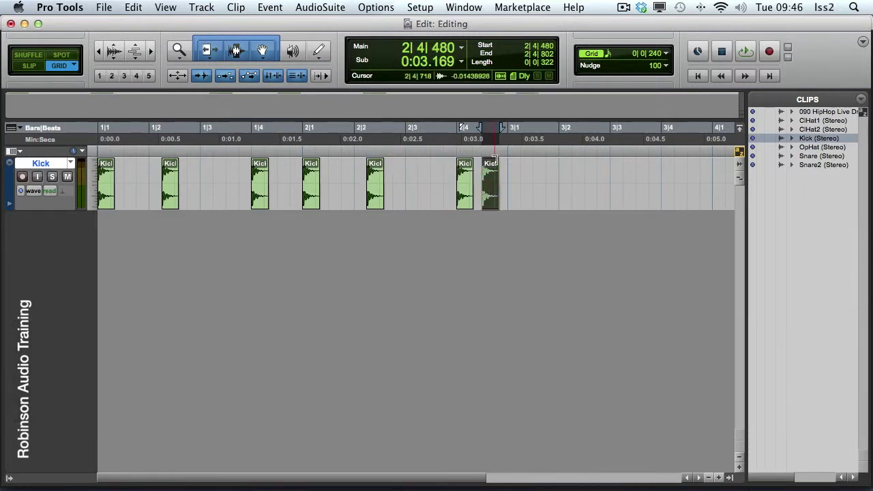
Select 1|1 to 3|1 and zoom so the two-bar Kick pattern fills the window
left_click_drag(510, 128, 93, 148)
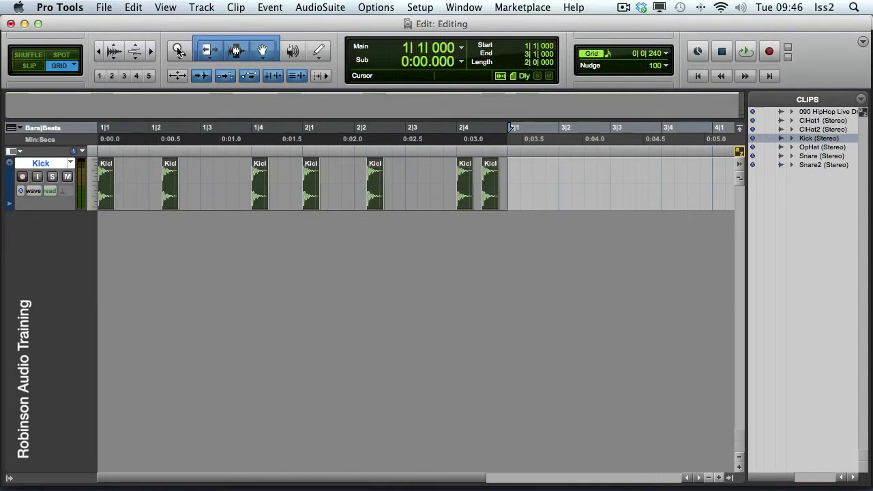
double_click(178, 51)
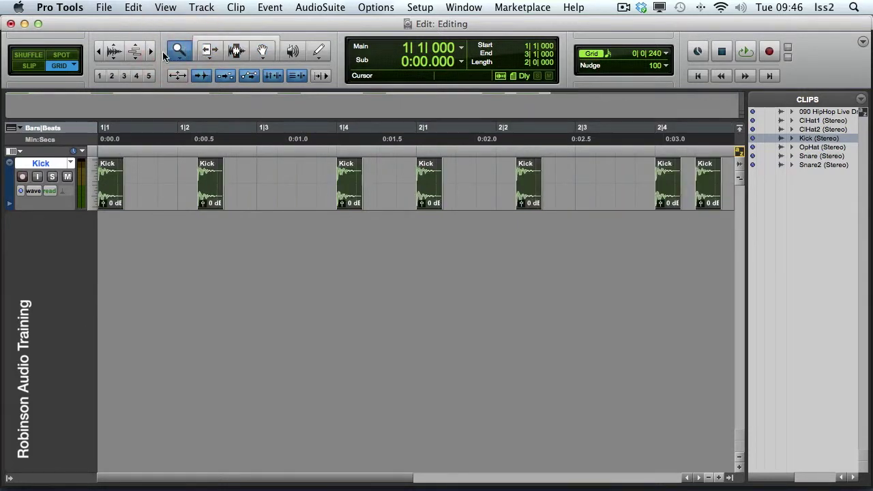
left_click(151, 53)
key("r")
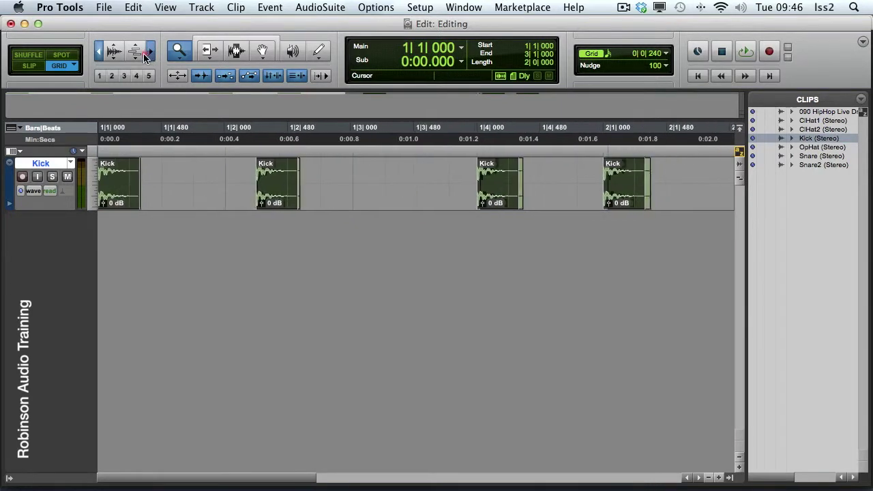
key("r")
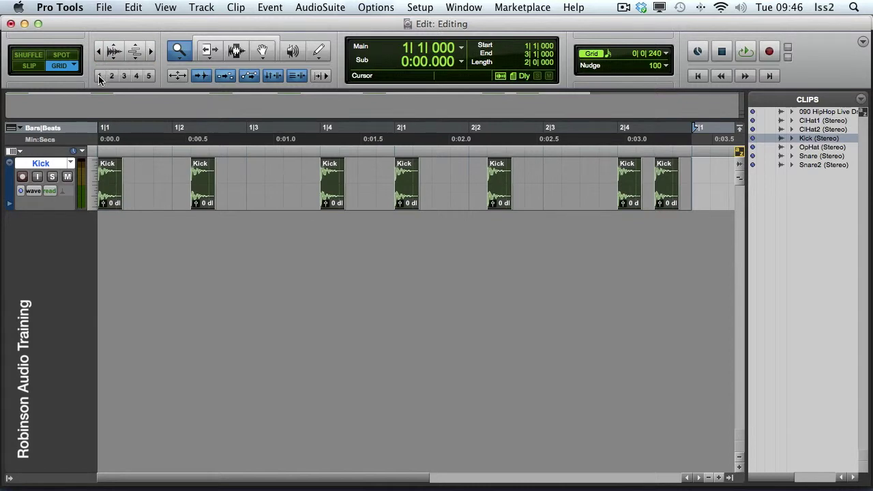
left_click(99, 75, "super")
Drop the Snare clip onto a new track at 1|3, then copy it to 2|3
left_click(810, 157, "alt")
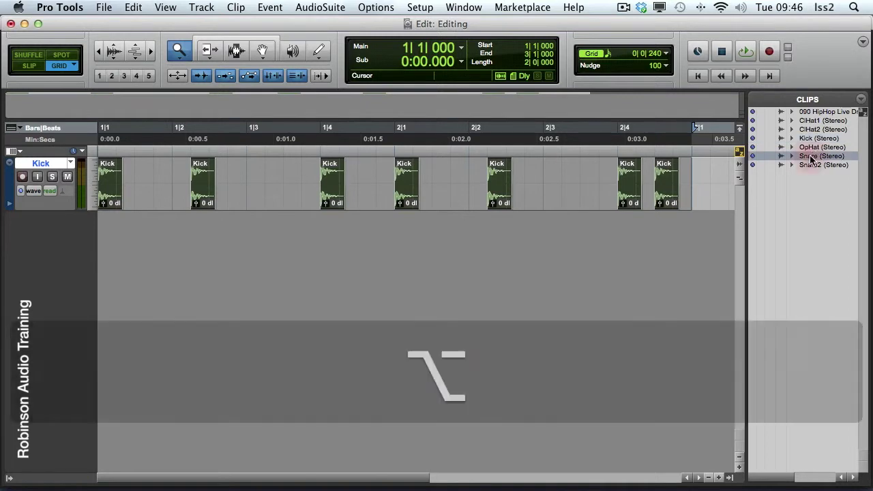
left_click_drag(810, 159, 252, 192)
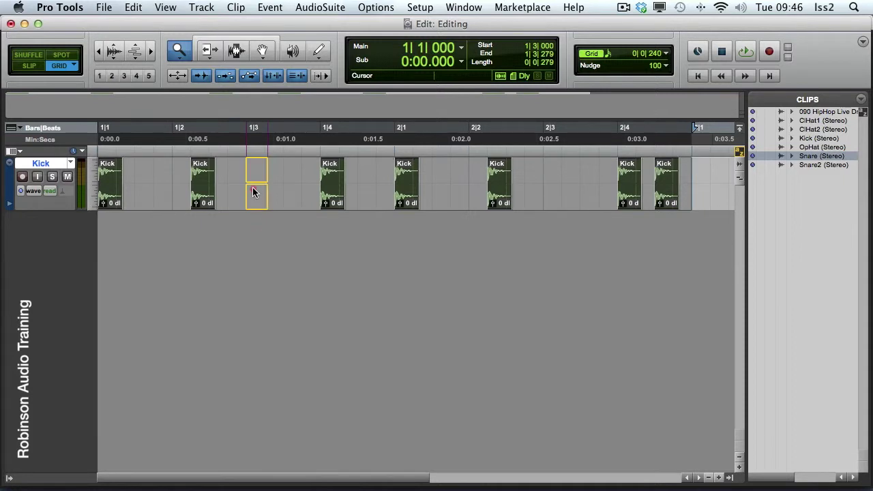
left_click_drag(252, 191, 251, 237)
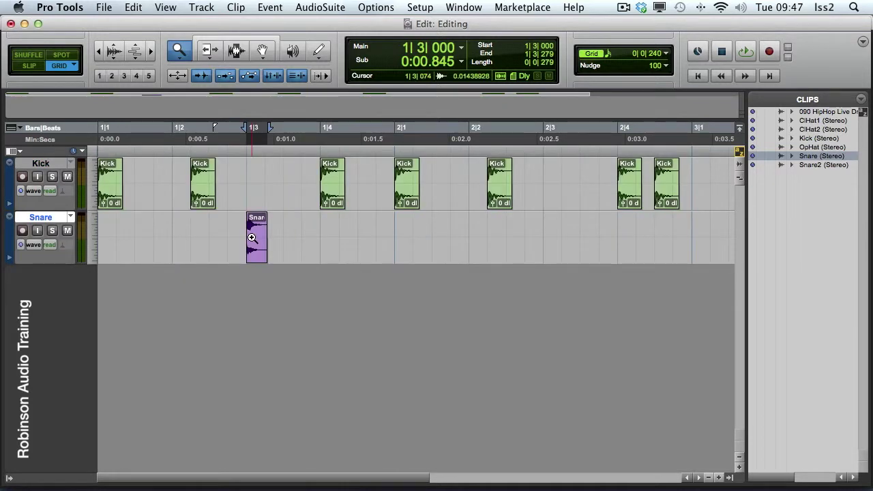
key("super+7")
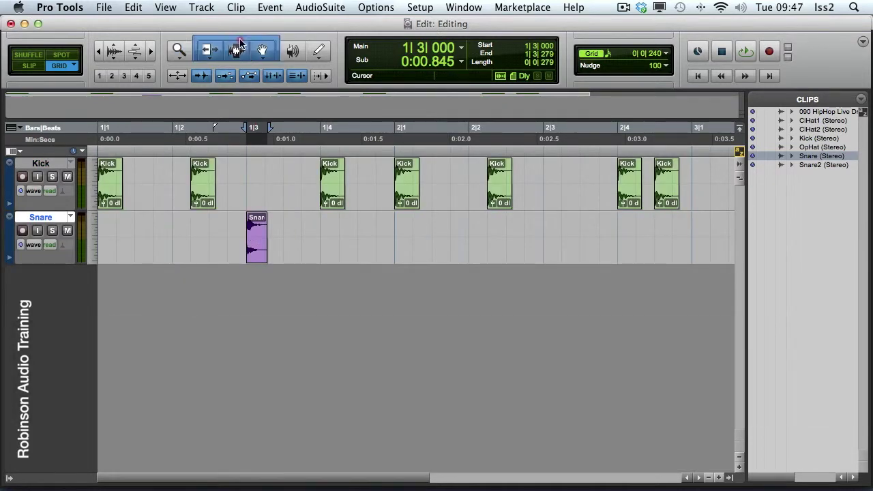
key("alt")
left_click_drag(256, 254, 550, 254)
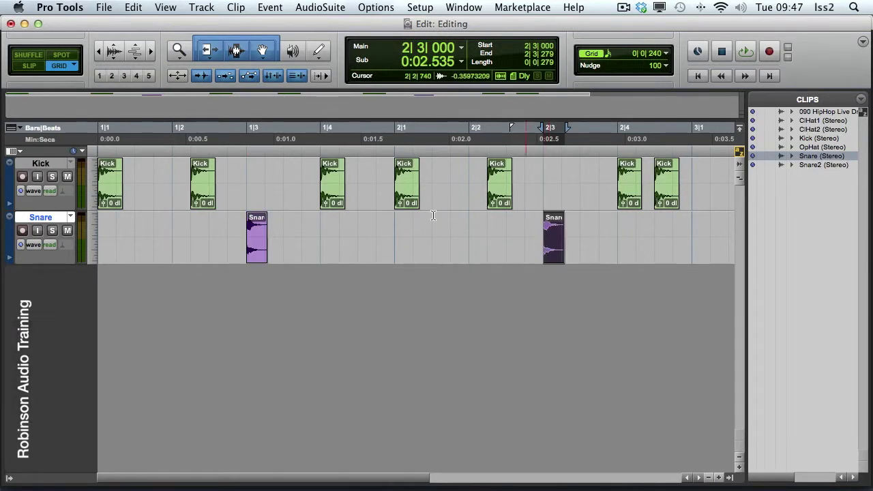
Create a click track from the Track menu, play the beat from the start against it, then pick ClHat1 in the clip list
left_click(204, 8)
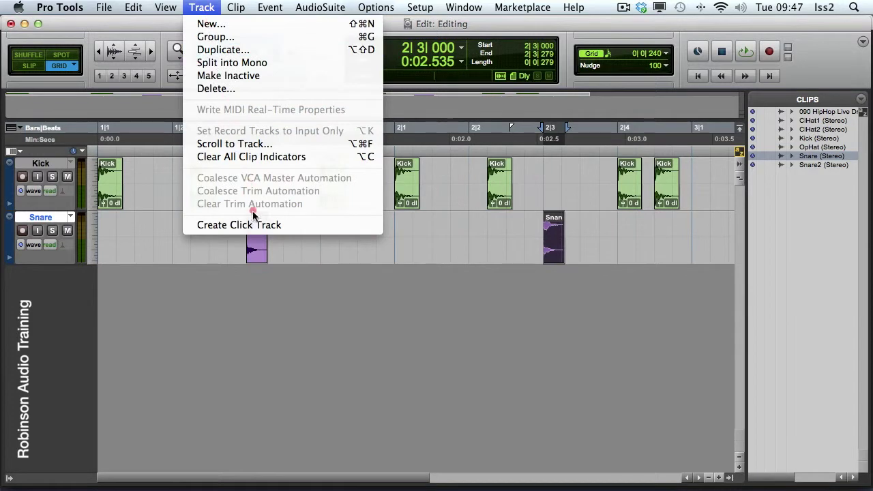
left_click(253, 224)
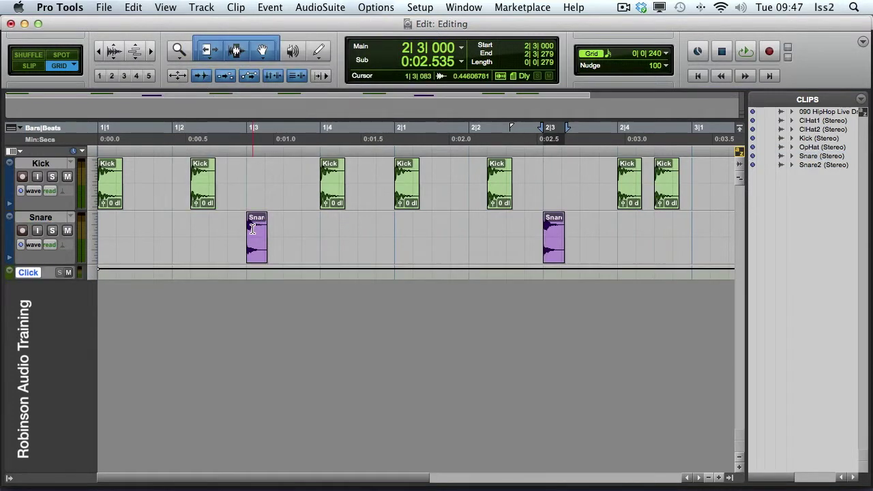
key("Return")
key("space")
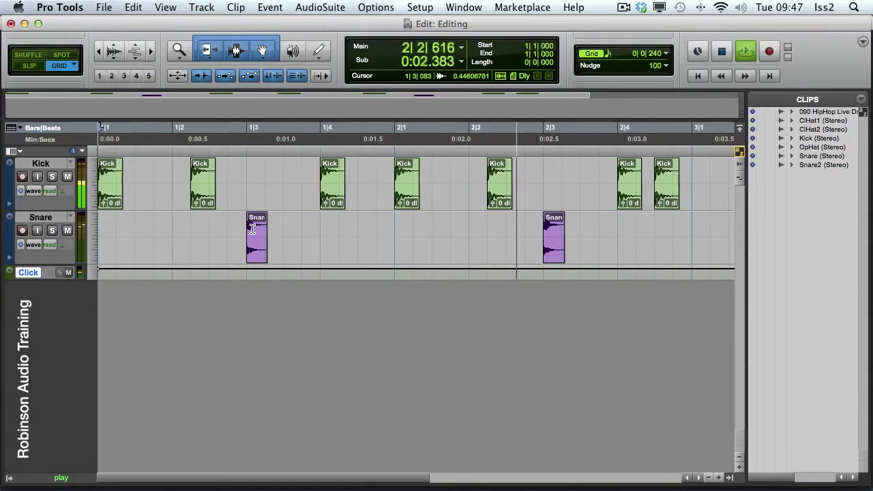
key("space")
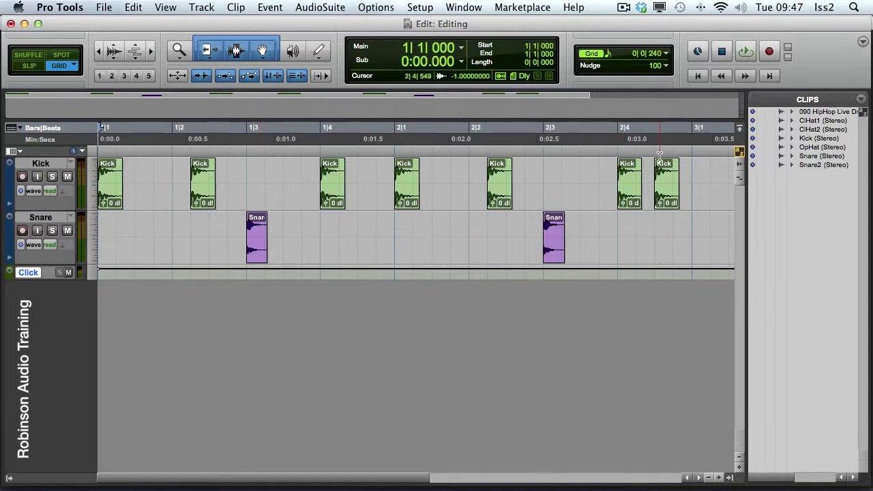
left_click(810, 121)
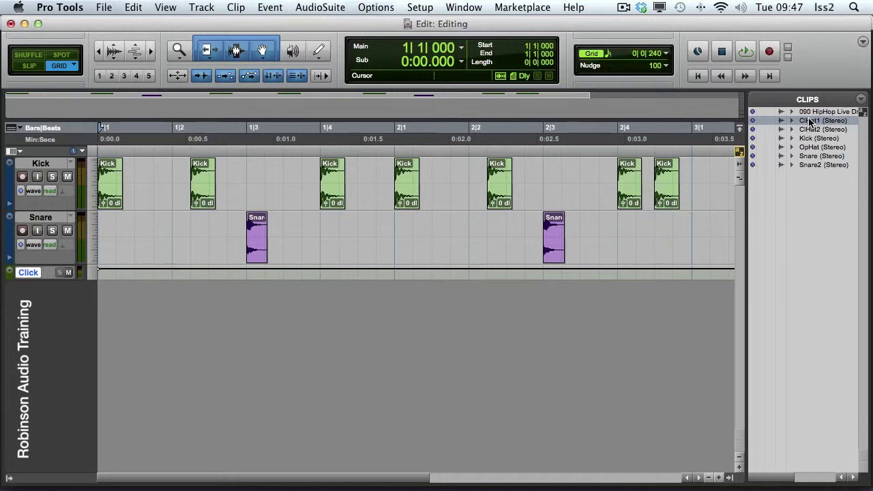
Start a ClHat1 track with ClHat1 at 1|1|480 and ClHat2 at 1|1|720, copying both to 1|2|240
left_click_drag(810, 120, 135, 300)
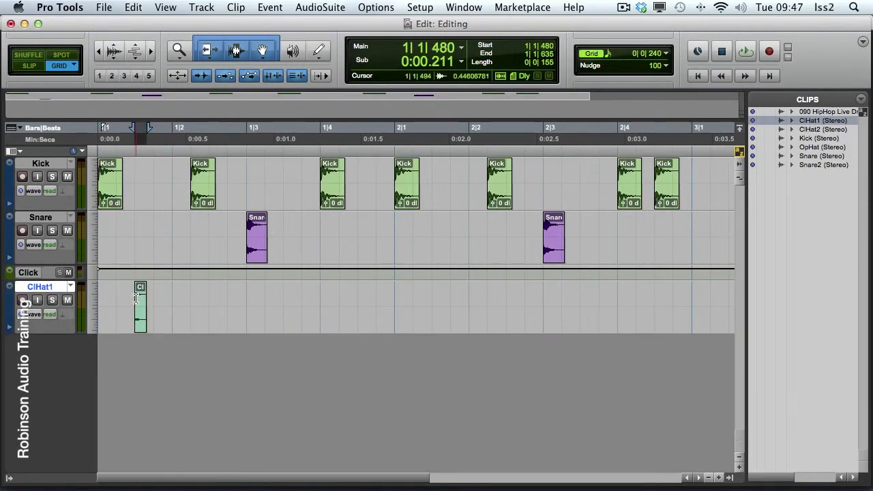
left_click_drag(816, 130, 157, 295)
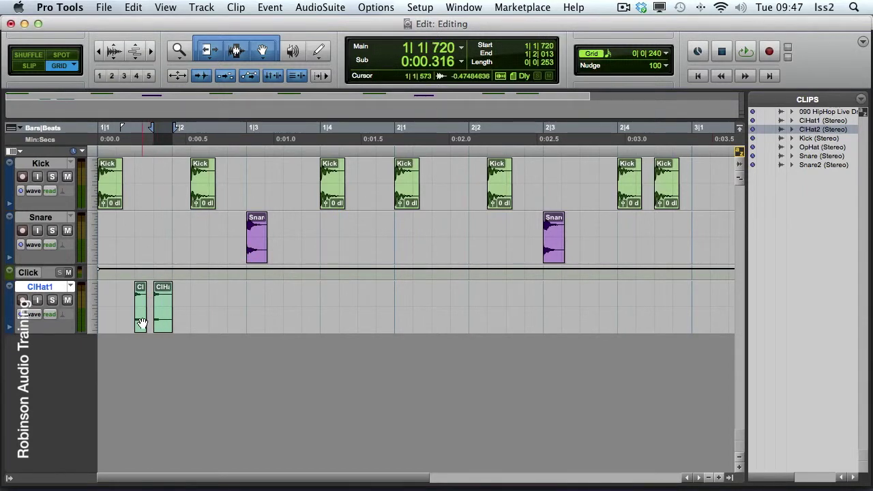
left_click(142, 324)
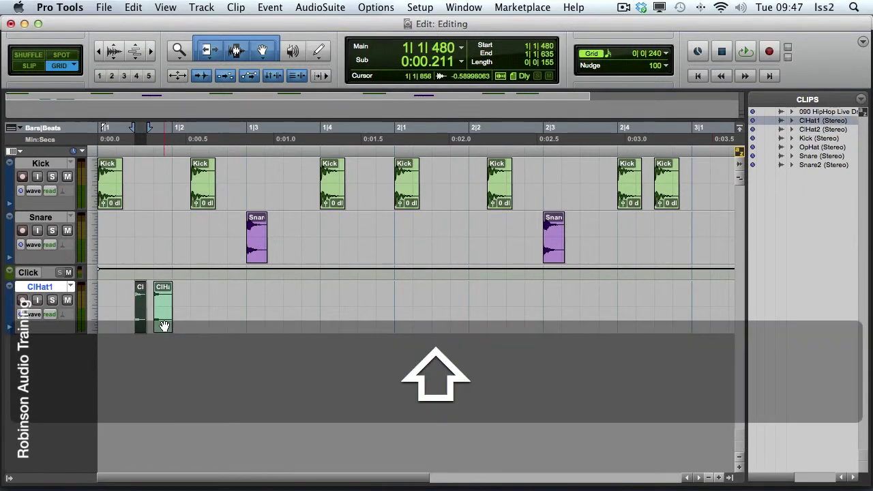
left_click(164, 325, "shift")
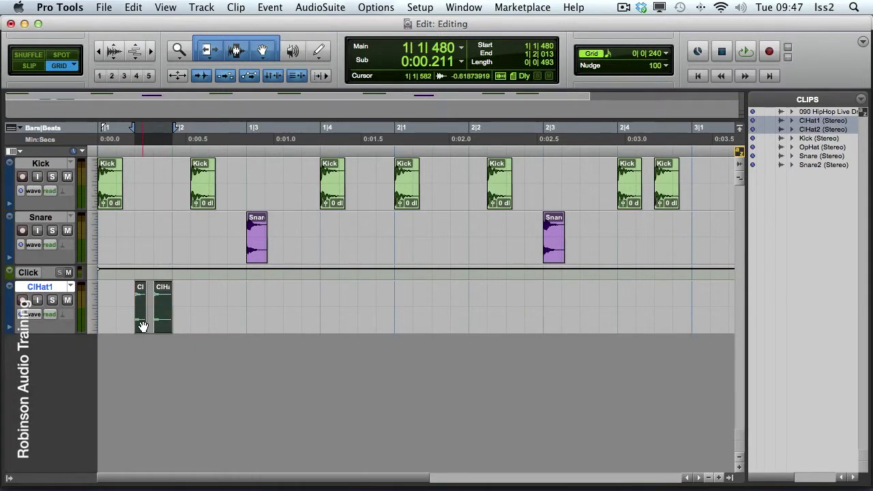
key("alt")
left_click_drag(143, 327, 194, 327)
scroll(194, 327, "up", 1)
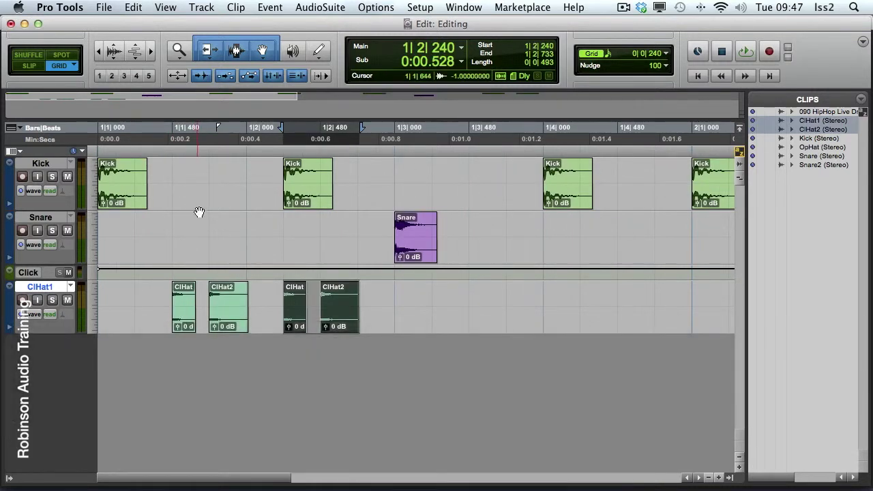
left_click(99, 76)
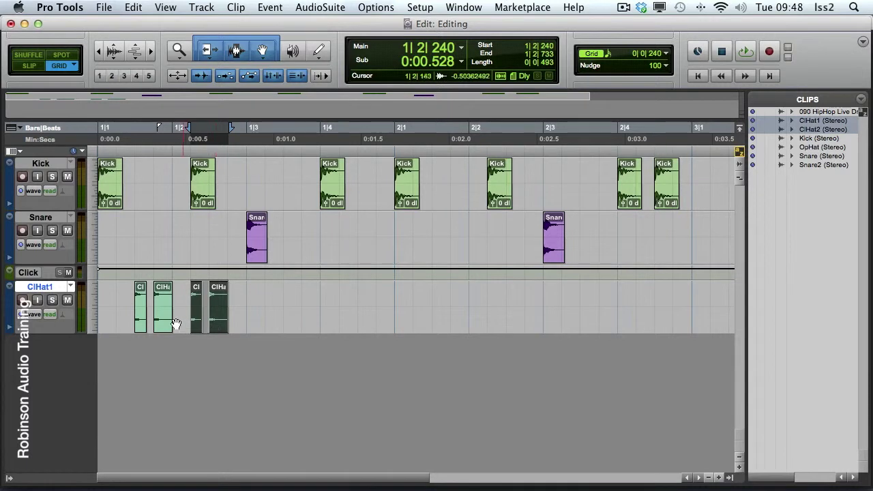
Copy a ClHat1 hit to 1|3 and place an OpHat hit at 1|4
left_click(140, 325)
key("alt")
left_click_drag(140, 326, 252, 327)
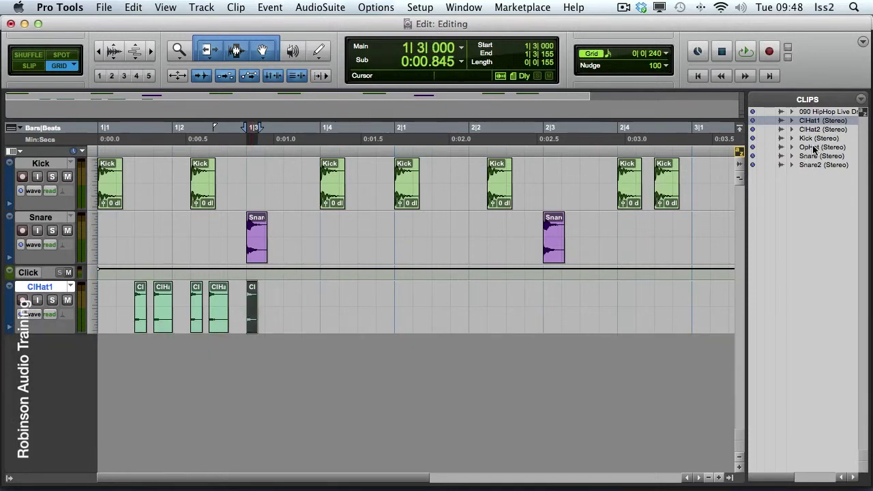
left_click(813, 148, "alt")
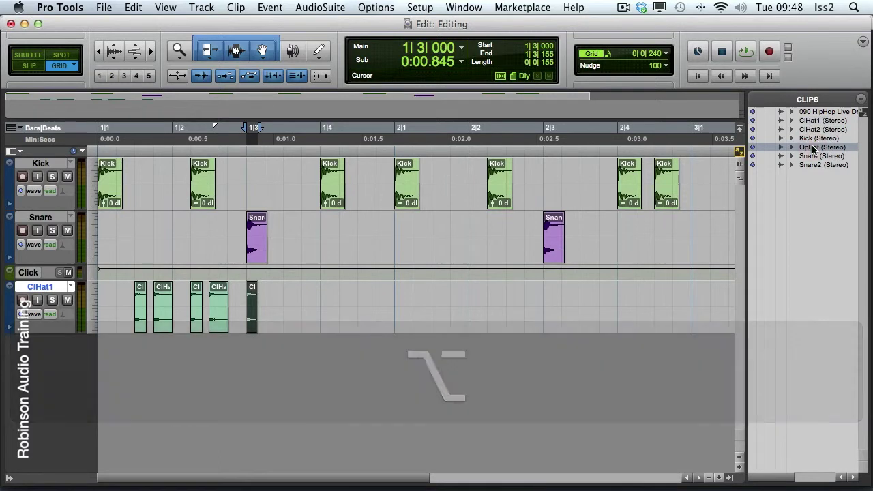
left_click_drag(809, 149, 324, 305)
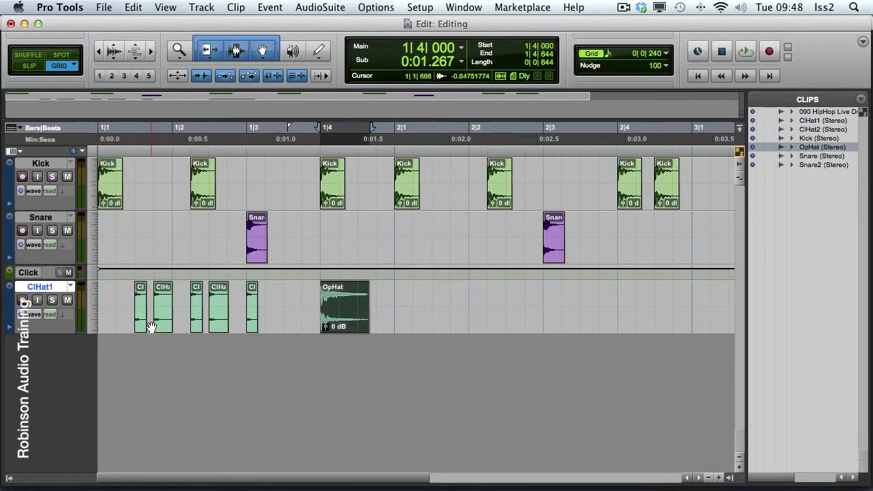
Copy the first five hi-hat hits into bar 2 and move the last one to 2|3|480
left_click(140, 325)
left_click(252, 324, "shift")
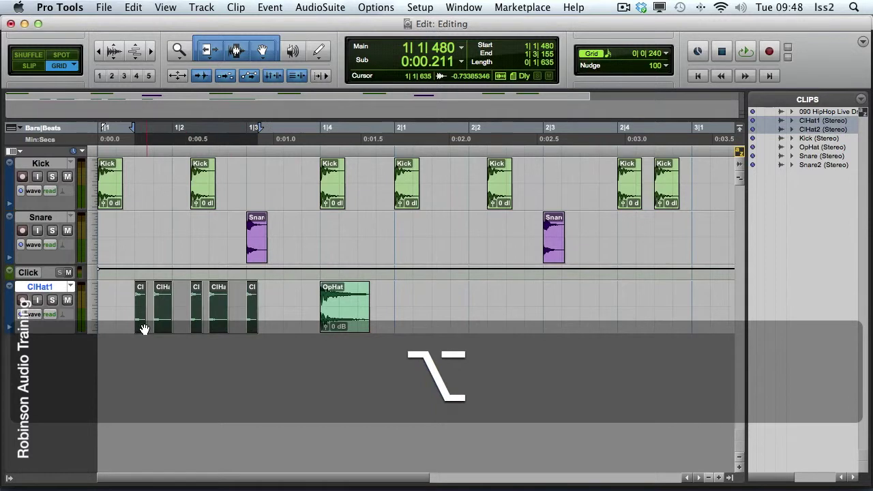
left_click_drag(142, 330, 440, 326)
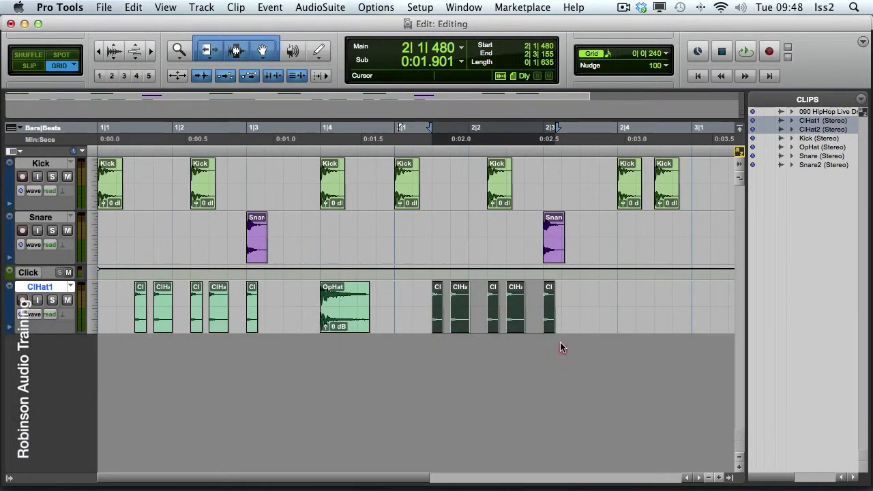
left_click(559, 320)
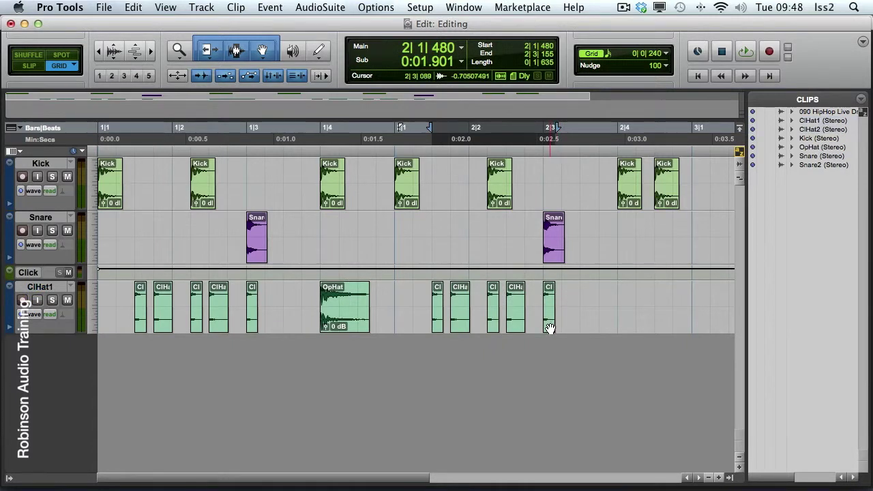
left_click_drag(550, 328, 586, 327)
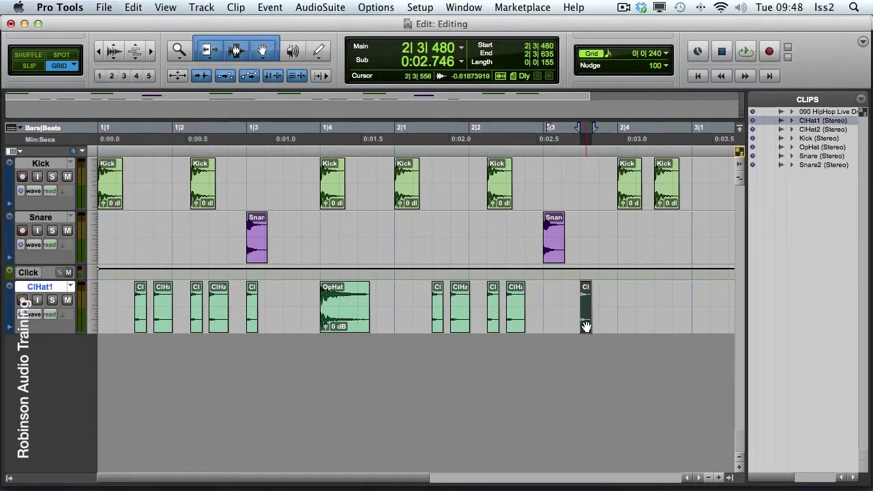
Play the beat from the start, then drop the Snare2 clip onto its own new track
key("Return")
key("space")
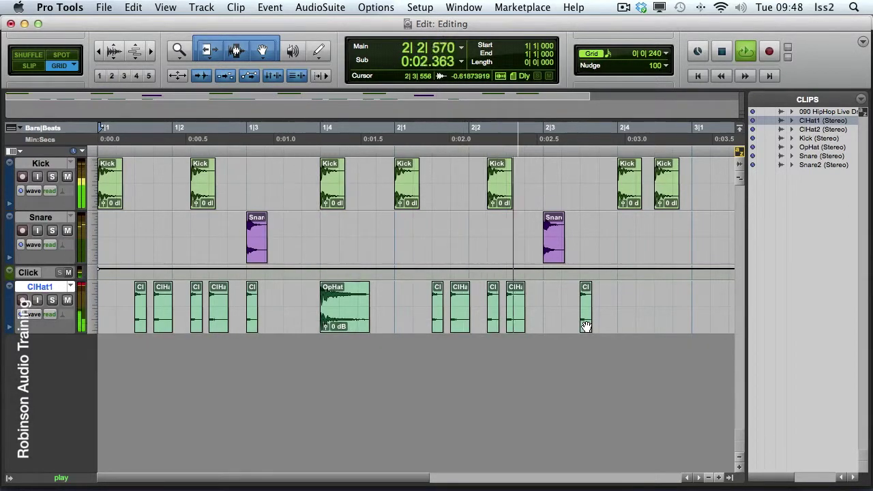
key("space")
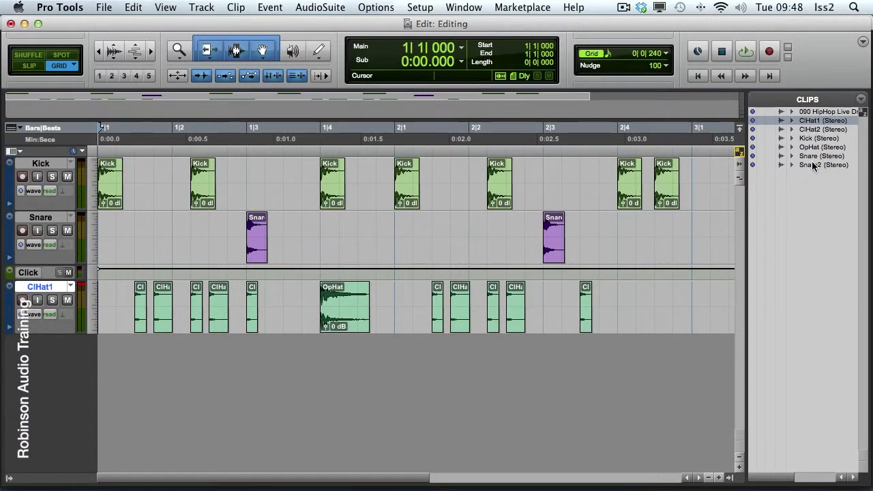
key("alt")
left_click_drag(811, 165, 450, 372)
key("alt")
Zoom out to show both bars and play the beat with the new Snare2 track
scroll(451, 372, "up", 1)
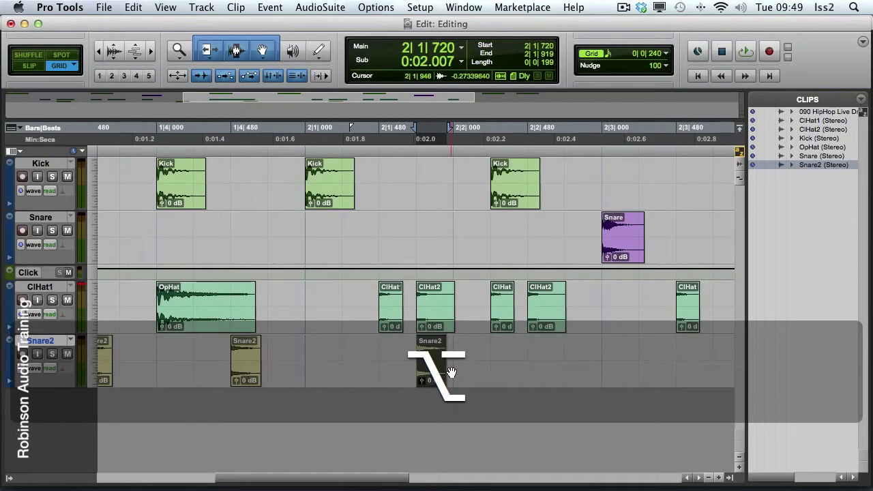
left_click(99, 78)
key("Return")
key("space")
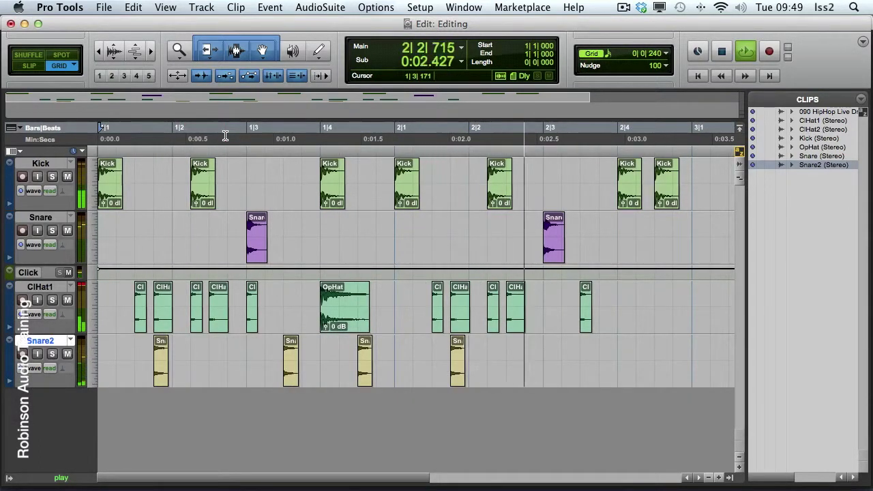
key("space")
key("space")
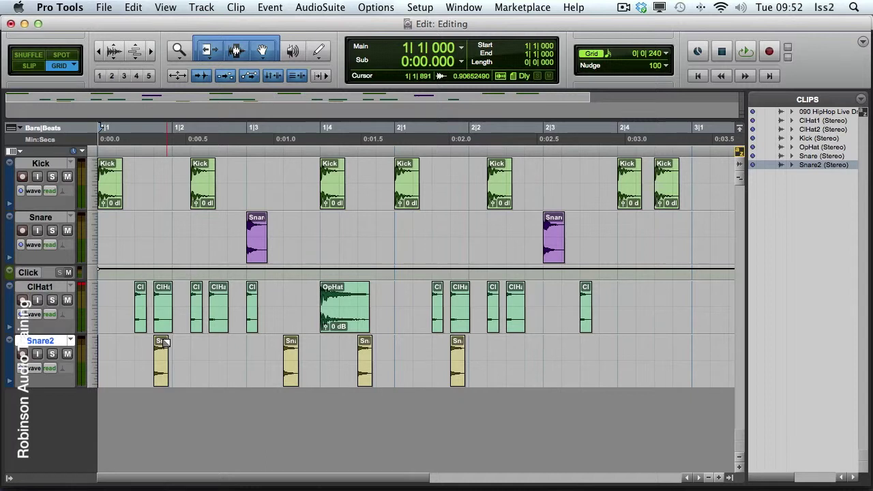
Add fade-outs at the ends of all four Snare2 hits, then clear the selection
left_click(164, 341, "super")
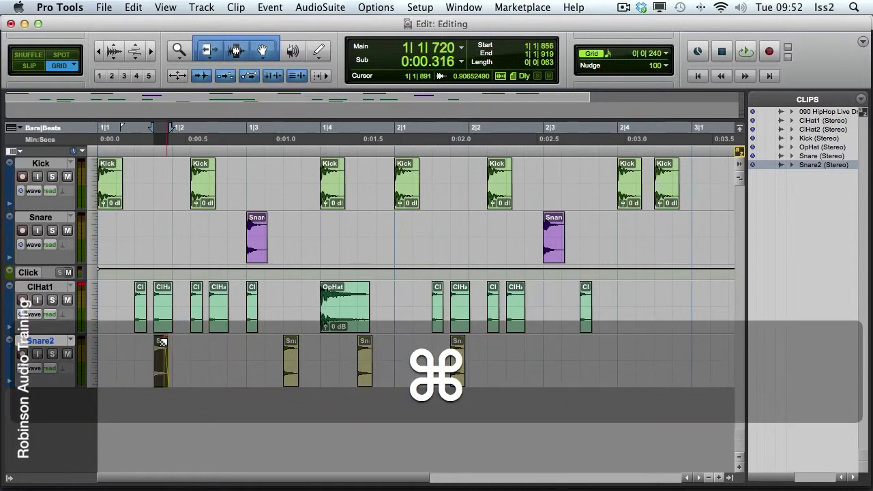
left_click(292, 341, "super")
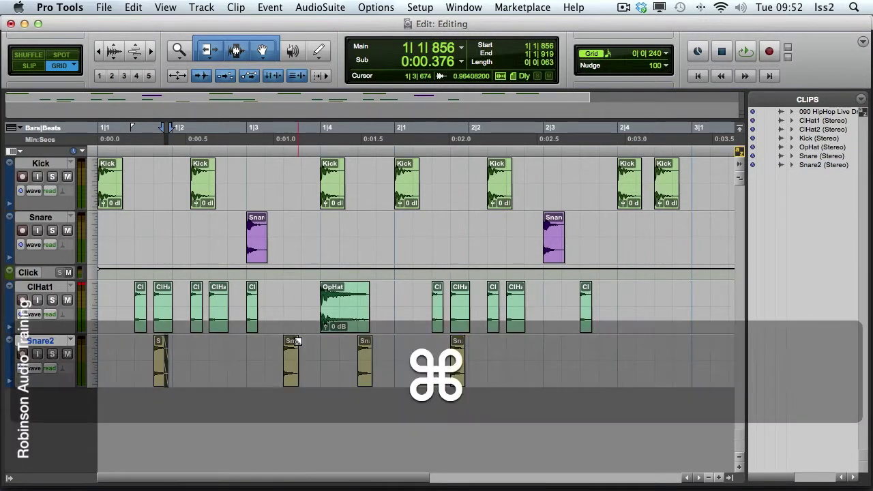
left_click(365, 342, "super")
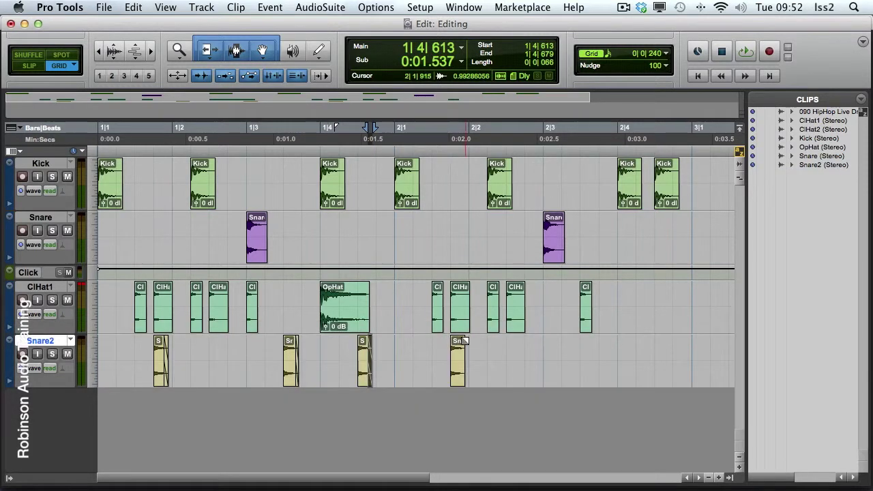
left_click(458, 341, "super")
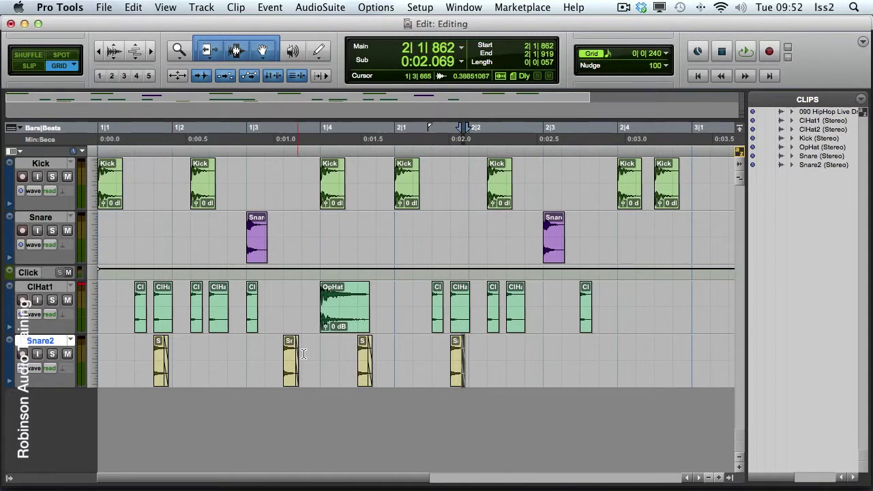
left_click(487, 355)
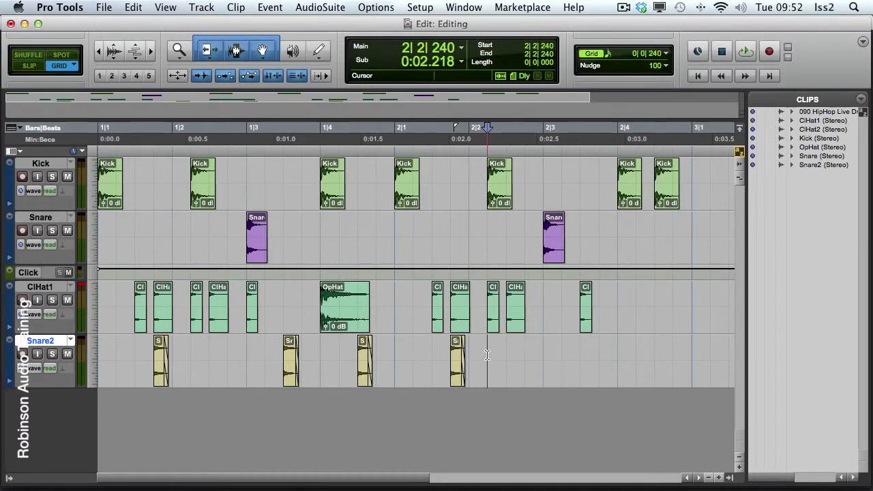
Play the beat from the start twice to check the Snare2 fades
key("Return")
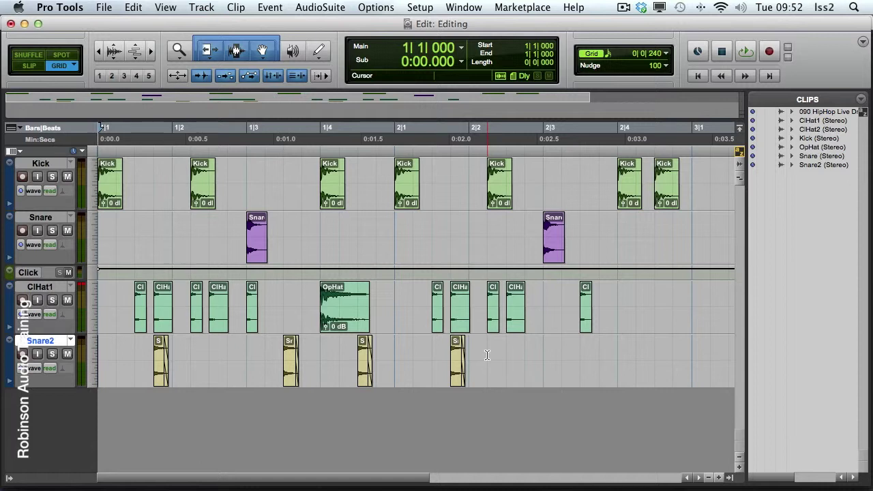
key("space")
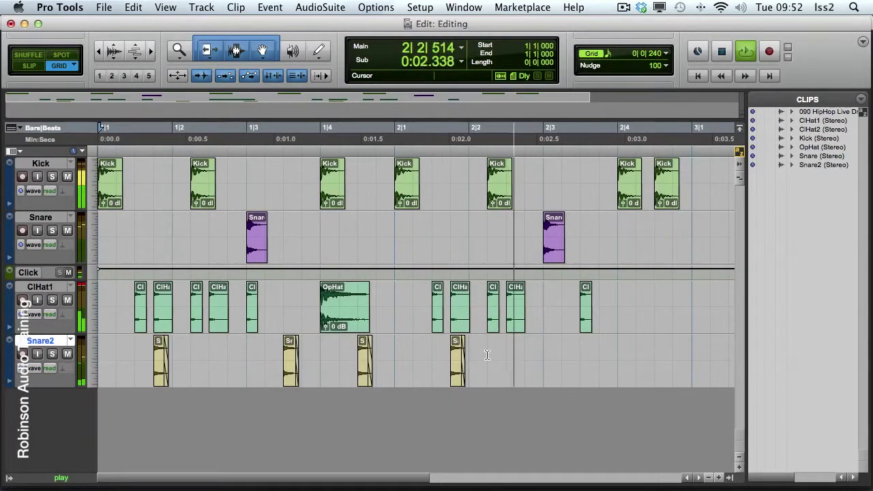
key("space")
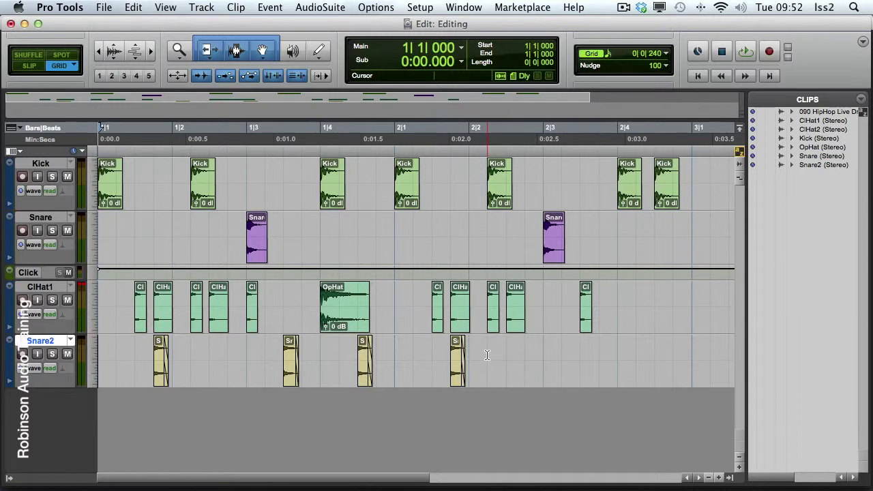
key("space")
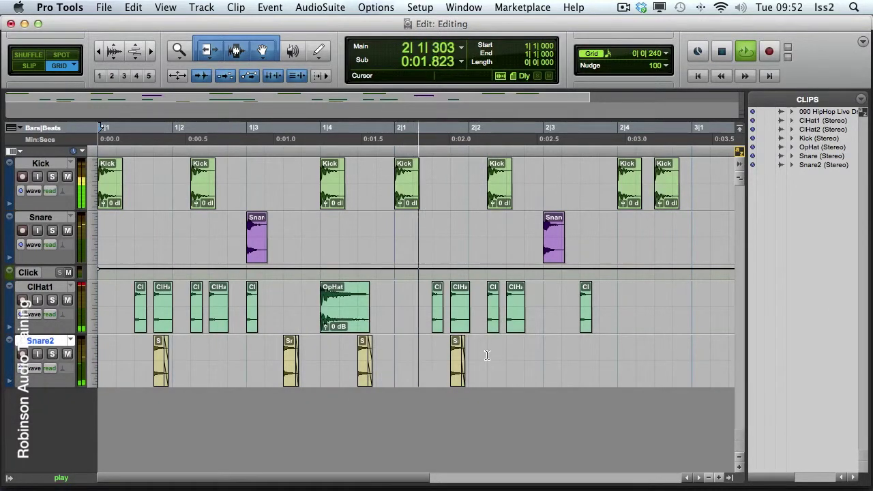
key("space")
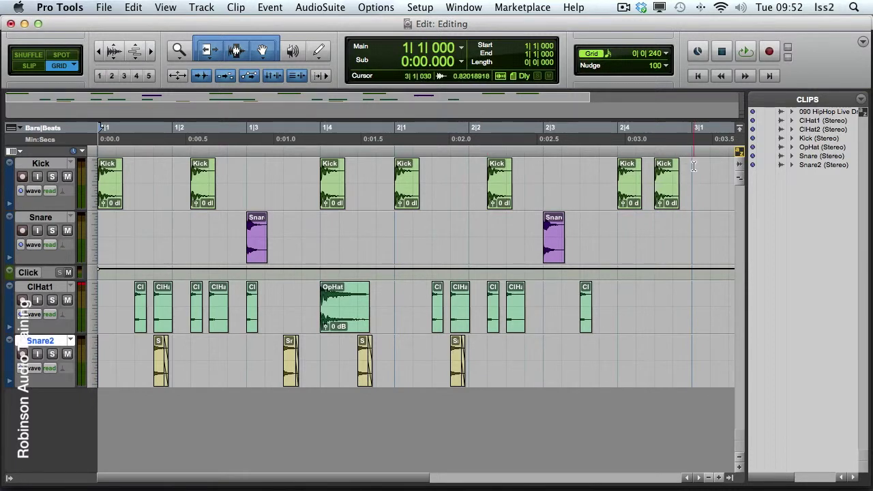
Select bars 1–3 across Kick, Snare, ClHat1 and Snare2, then Consolidate Clip from the Edit menu
left_click_drag(692, 167, 52, 181)
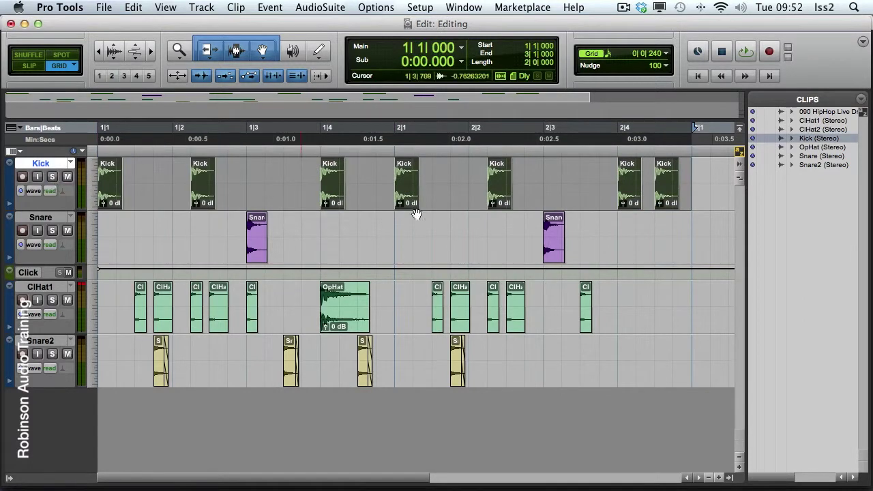
left_click(691, 237, "shift")
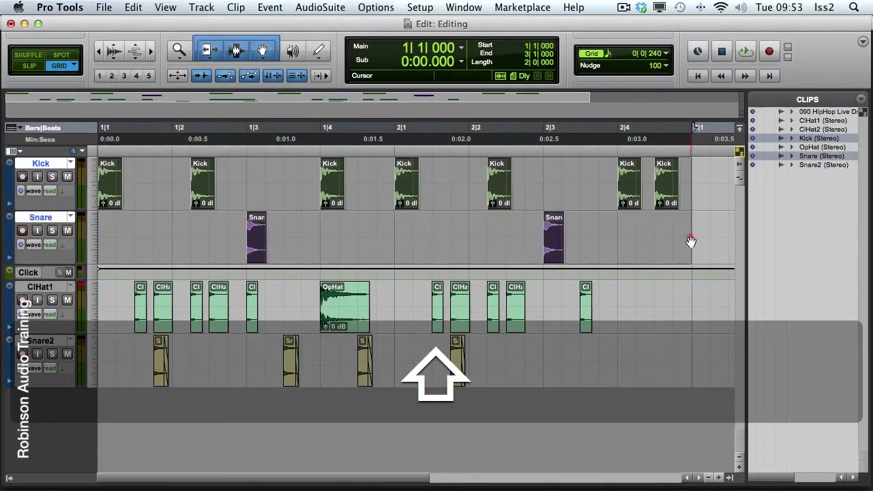
left_click(690, 314, "shift")
left_click(689, 355, "shift")
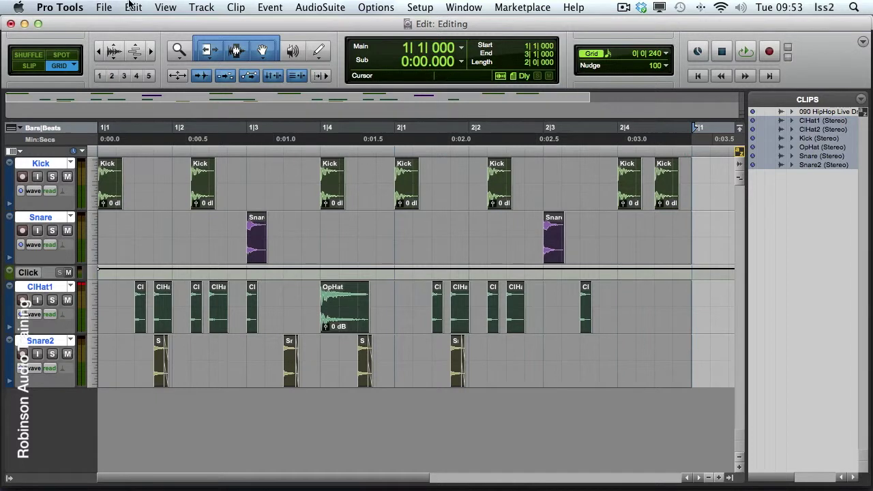
left_click(132, 7)
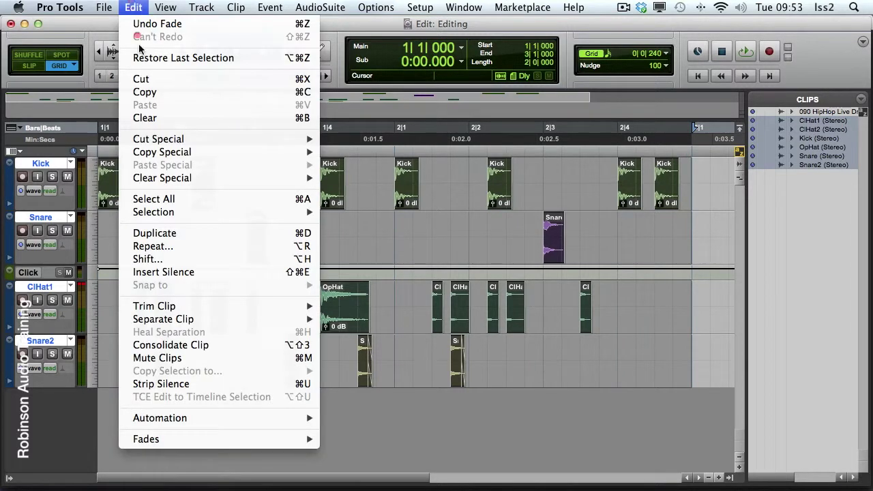
left_click(172, 345)
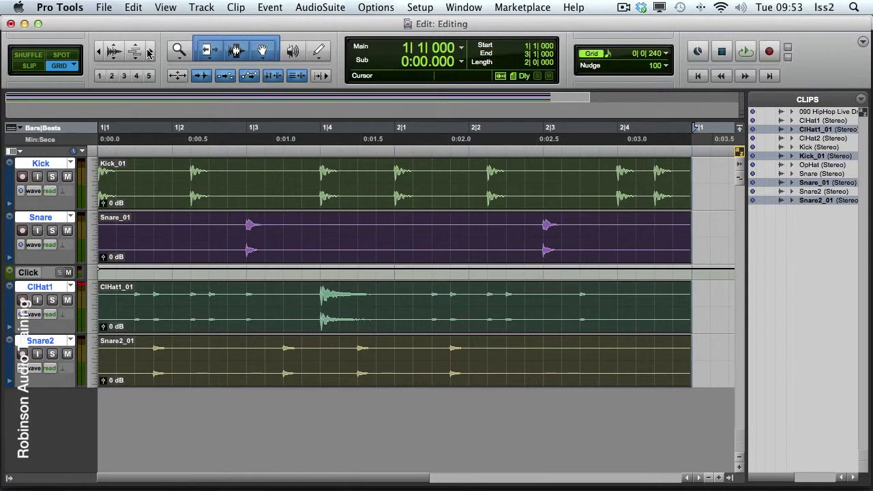
Zoom out and Option-copy the consolidated drum clips to start at bar 3, then return to start
left_click(99, 51)
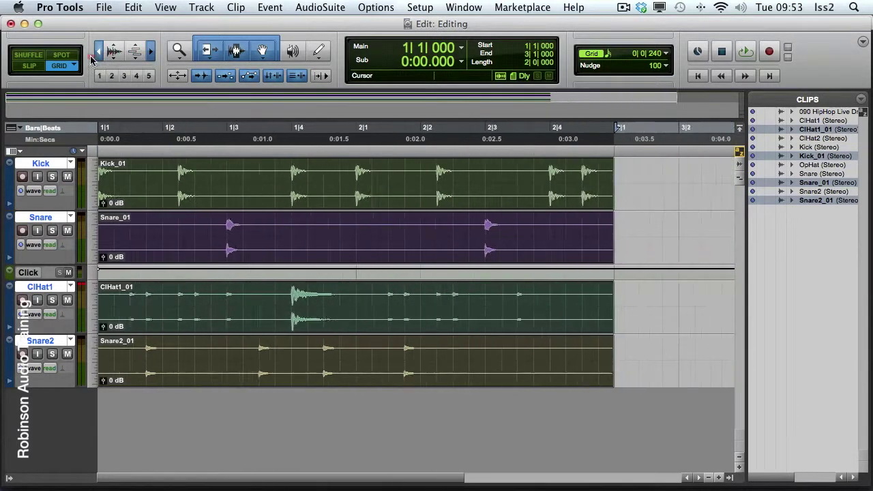
left_click(97, 52)
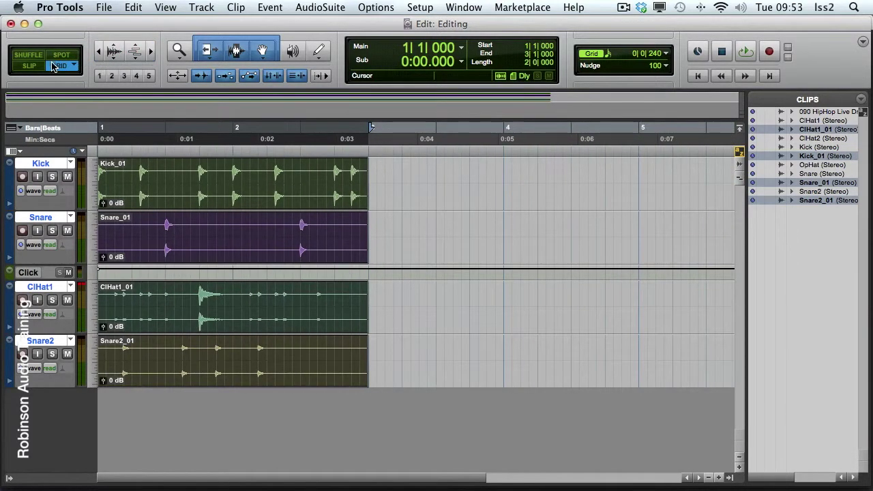
left_click(167, 203, "alt")
left_click_drag(167, 203, 441, 207)
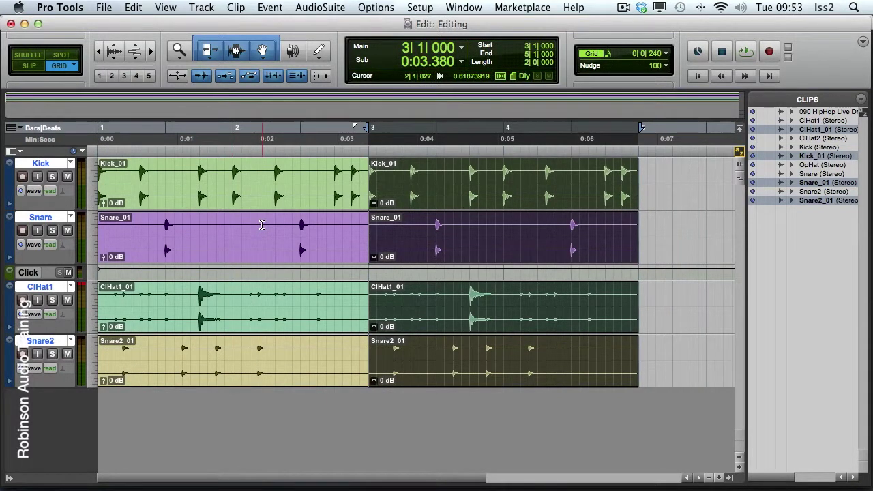
key("Return")
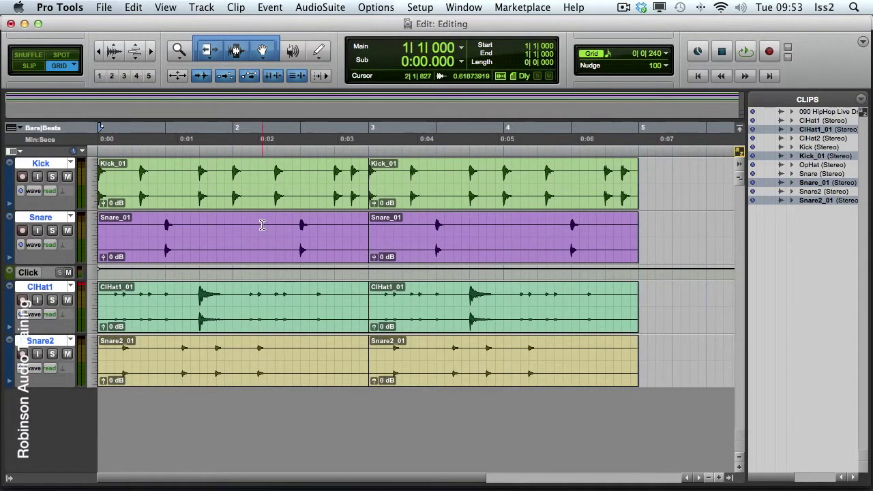